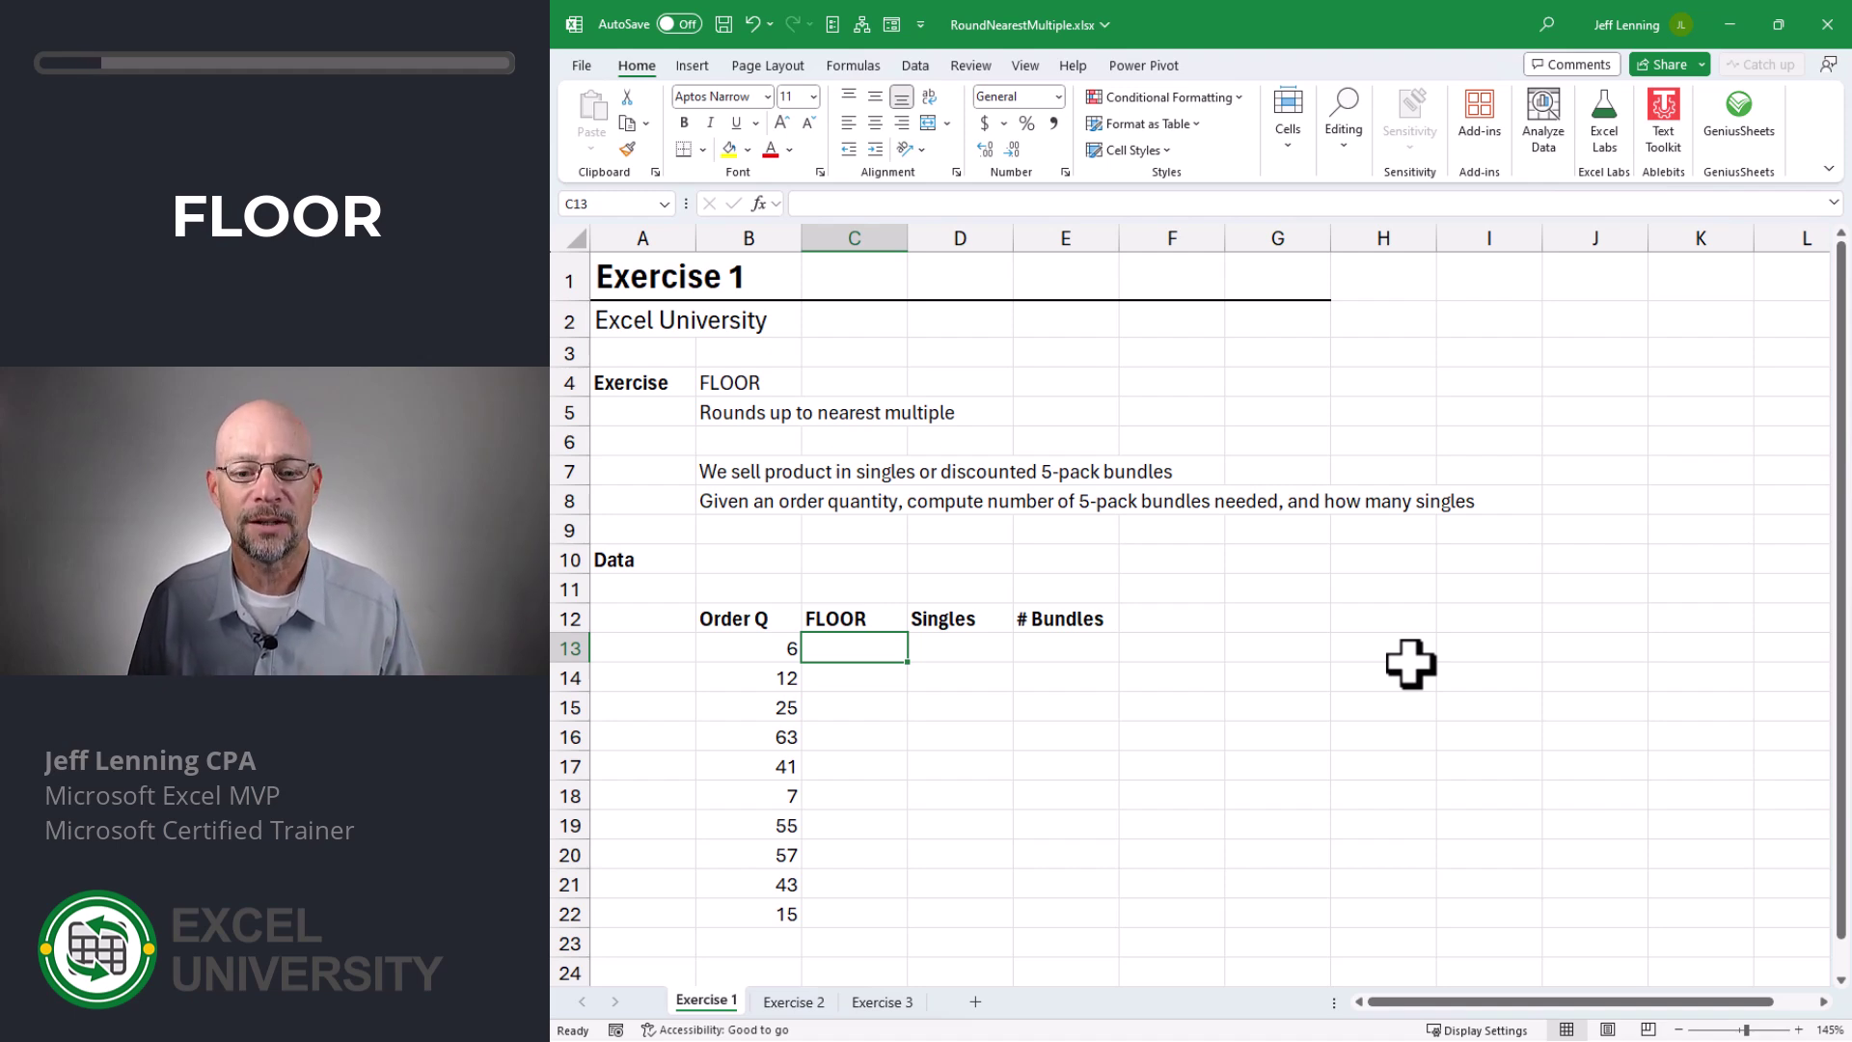
# - Enter =FLOOR.MATH(B13,5) in C13 and fill it down through C22
pyautogui.moveTo(753, 648); pyautogui.dragTo(765, 906)
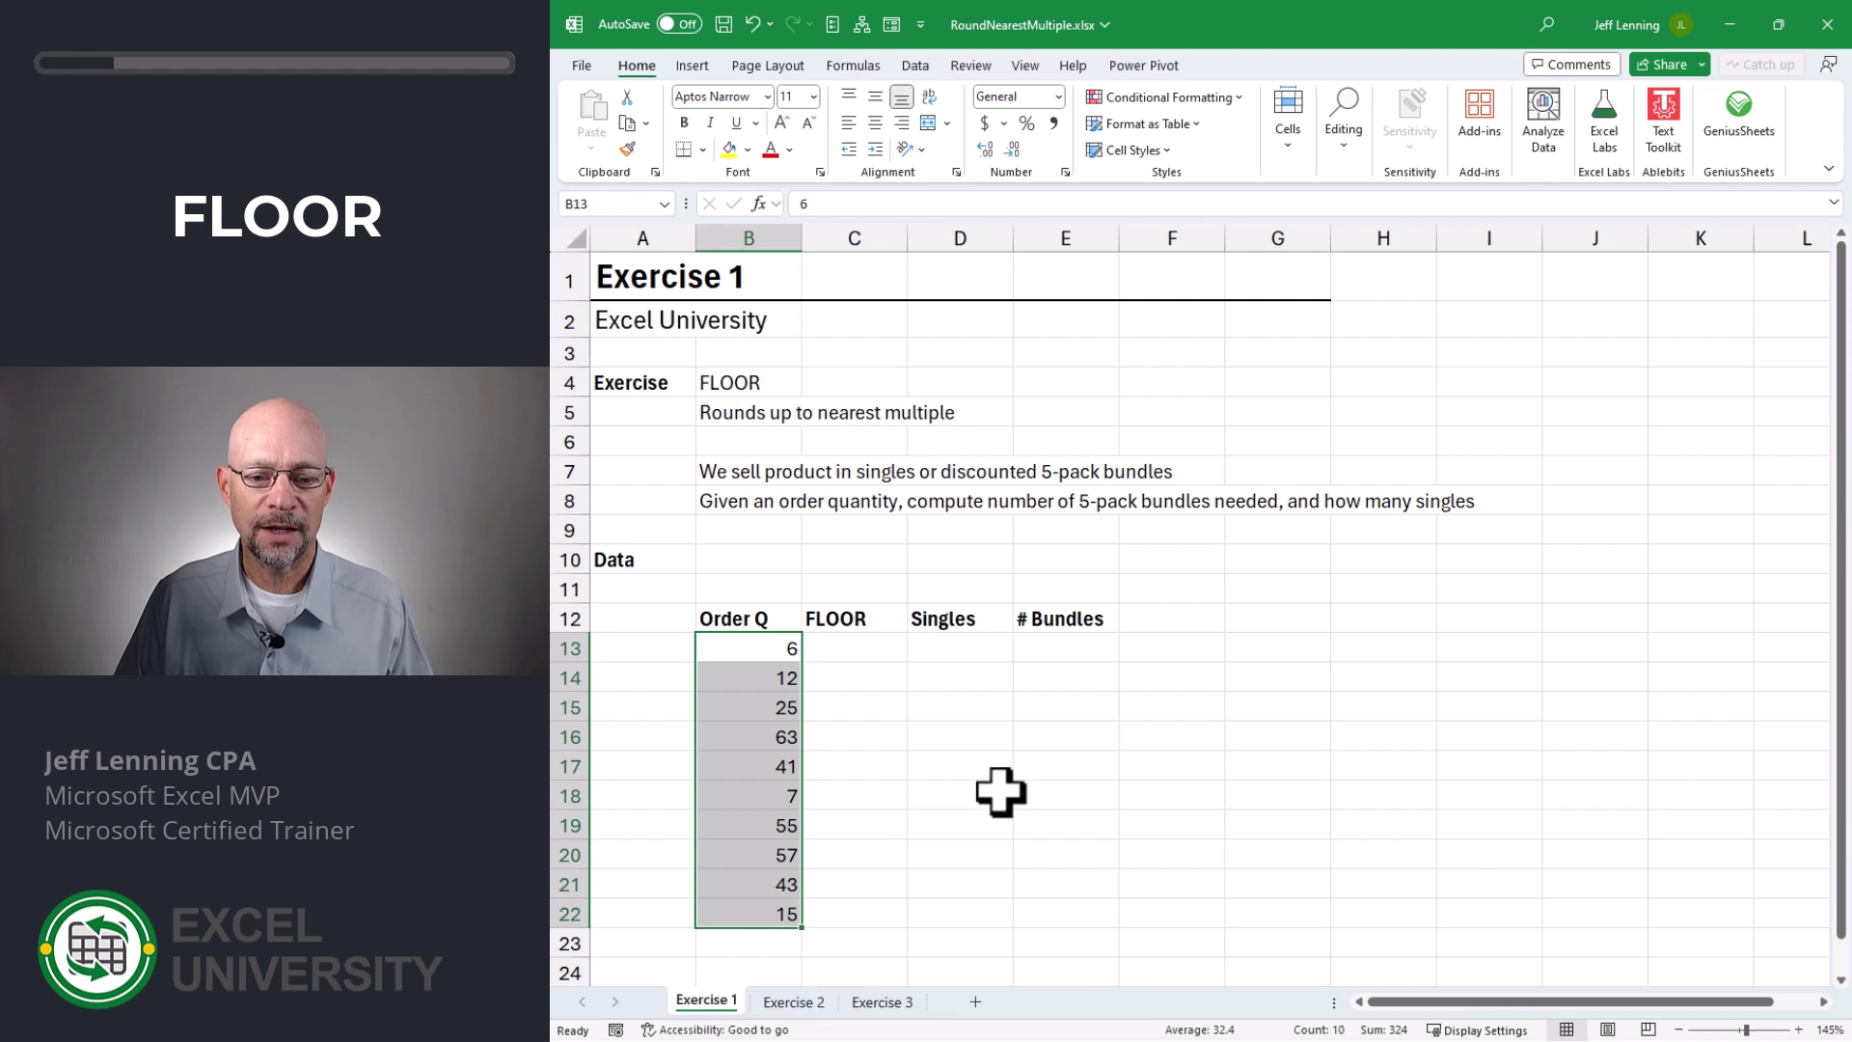
pyautogui.press('Right')
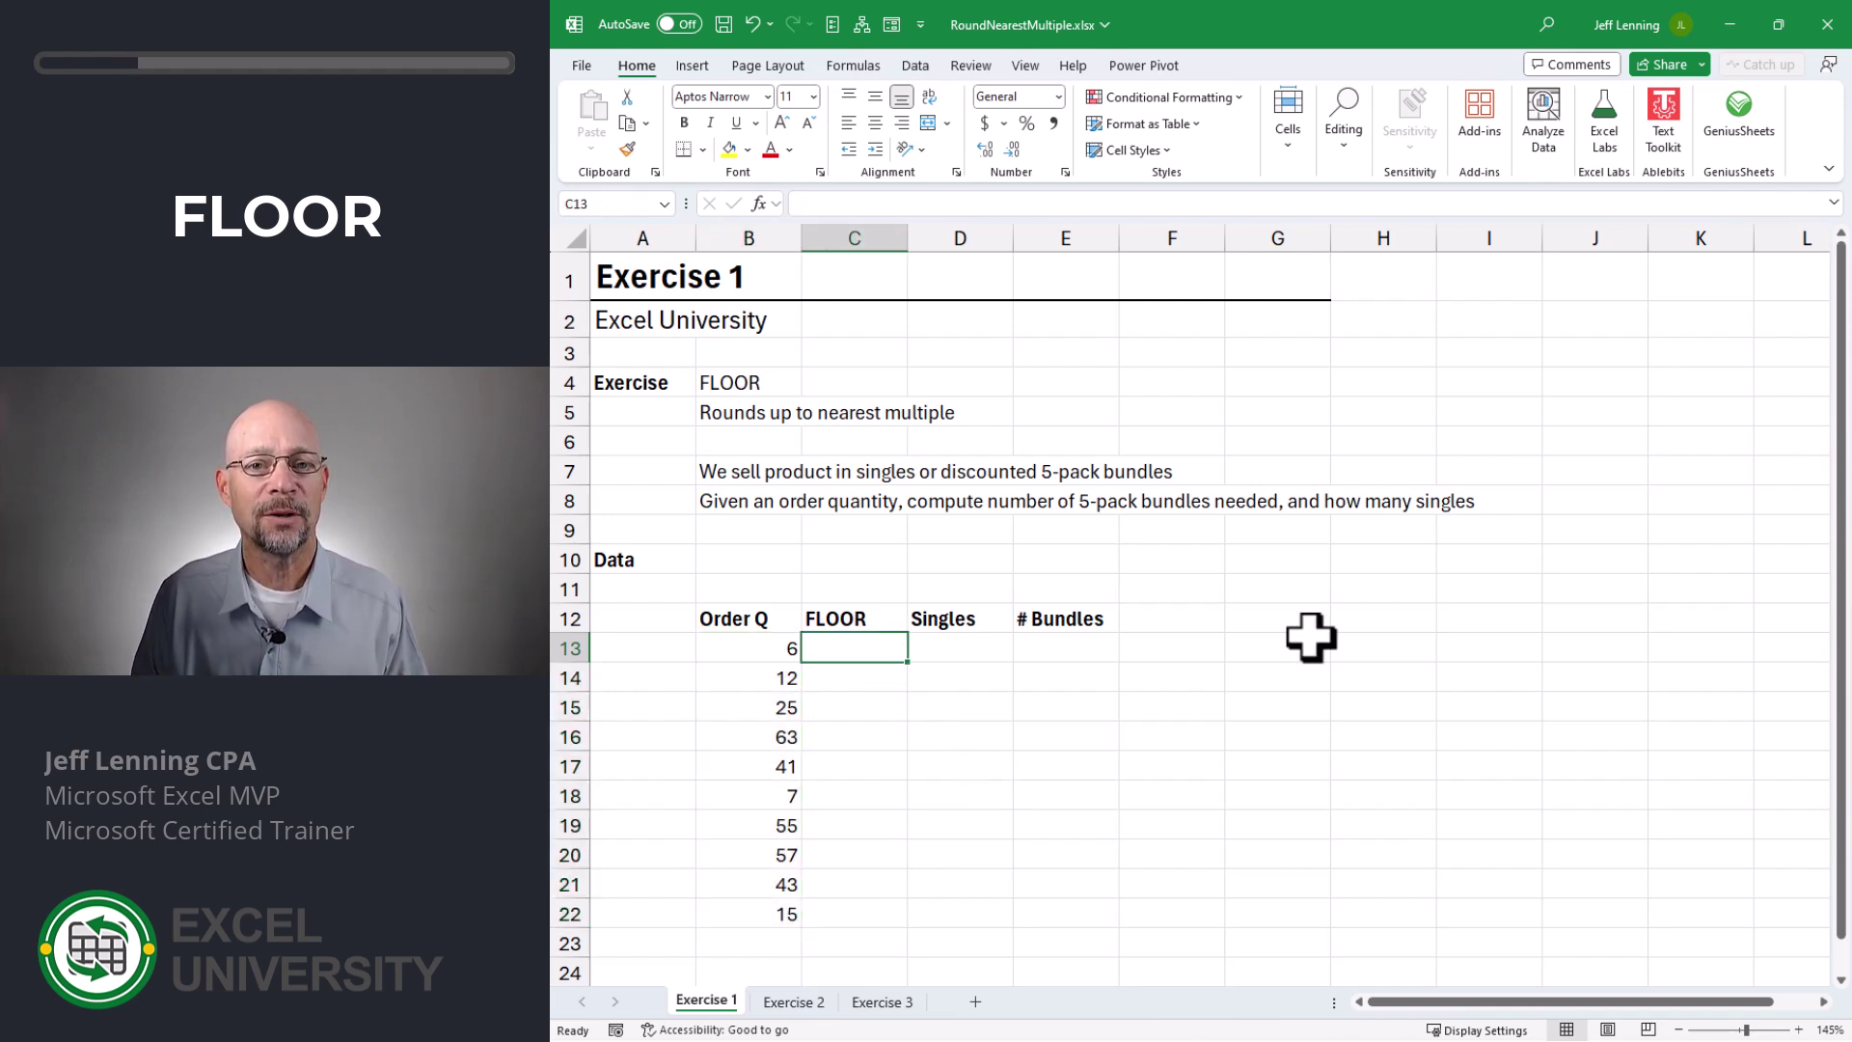
pyautogui.write('=flo')
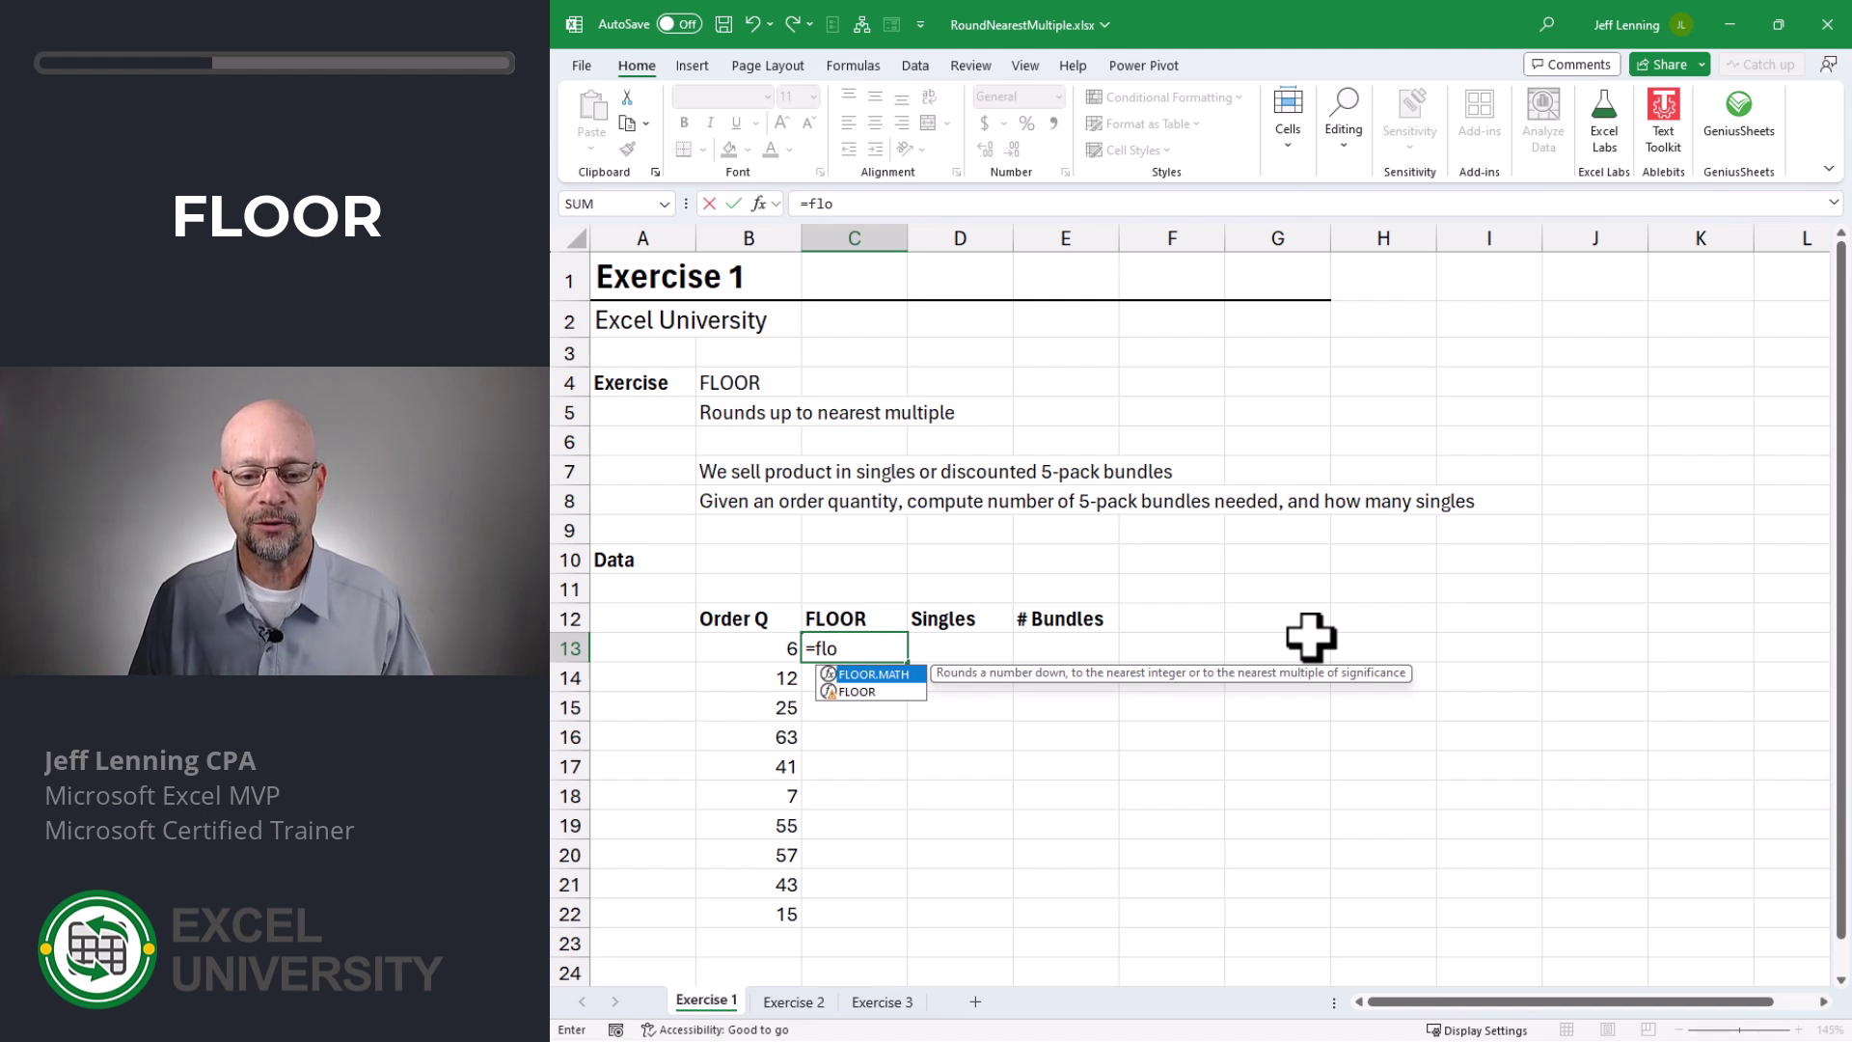
pyautogui.press('Tab')
pyautogui.click(743, 647)
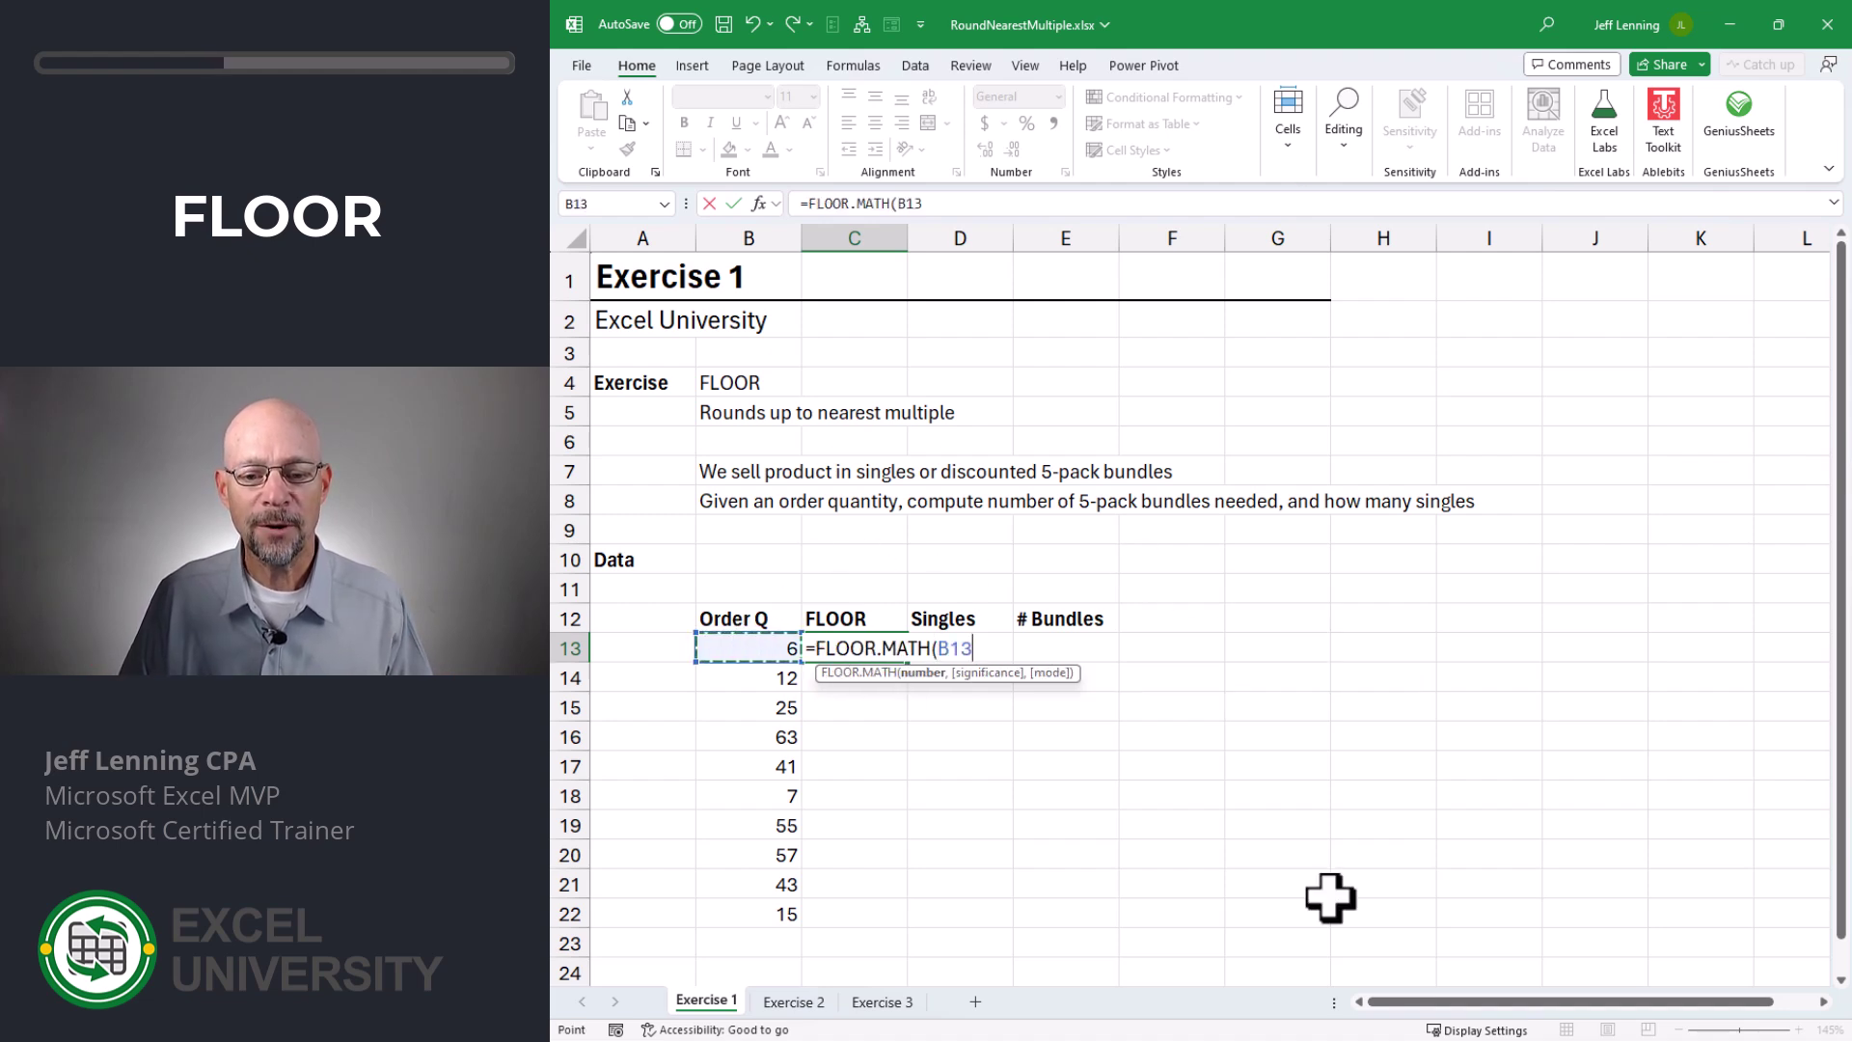
pyautogui.write(',')
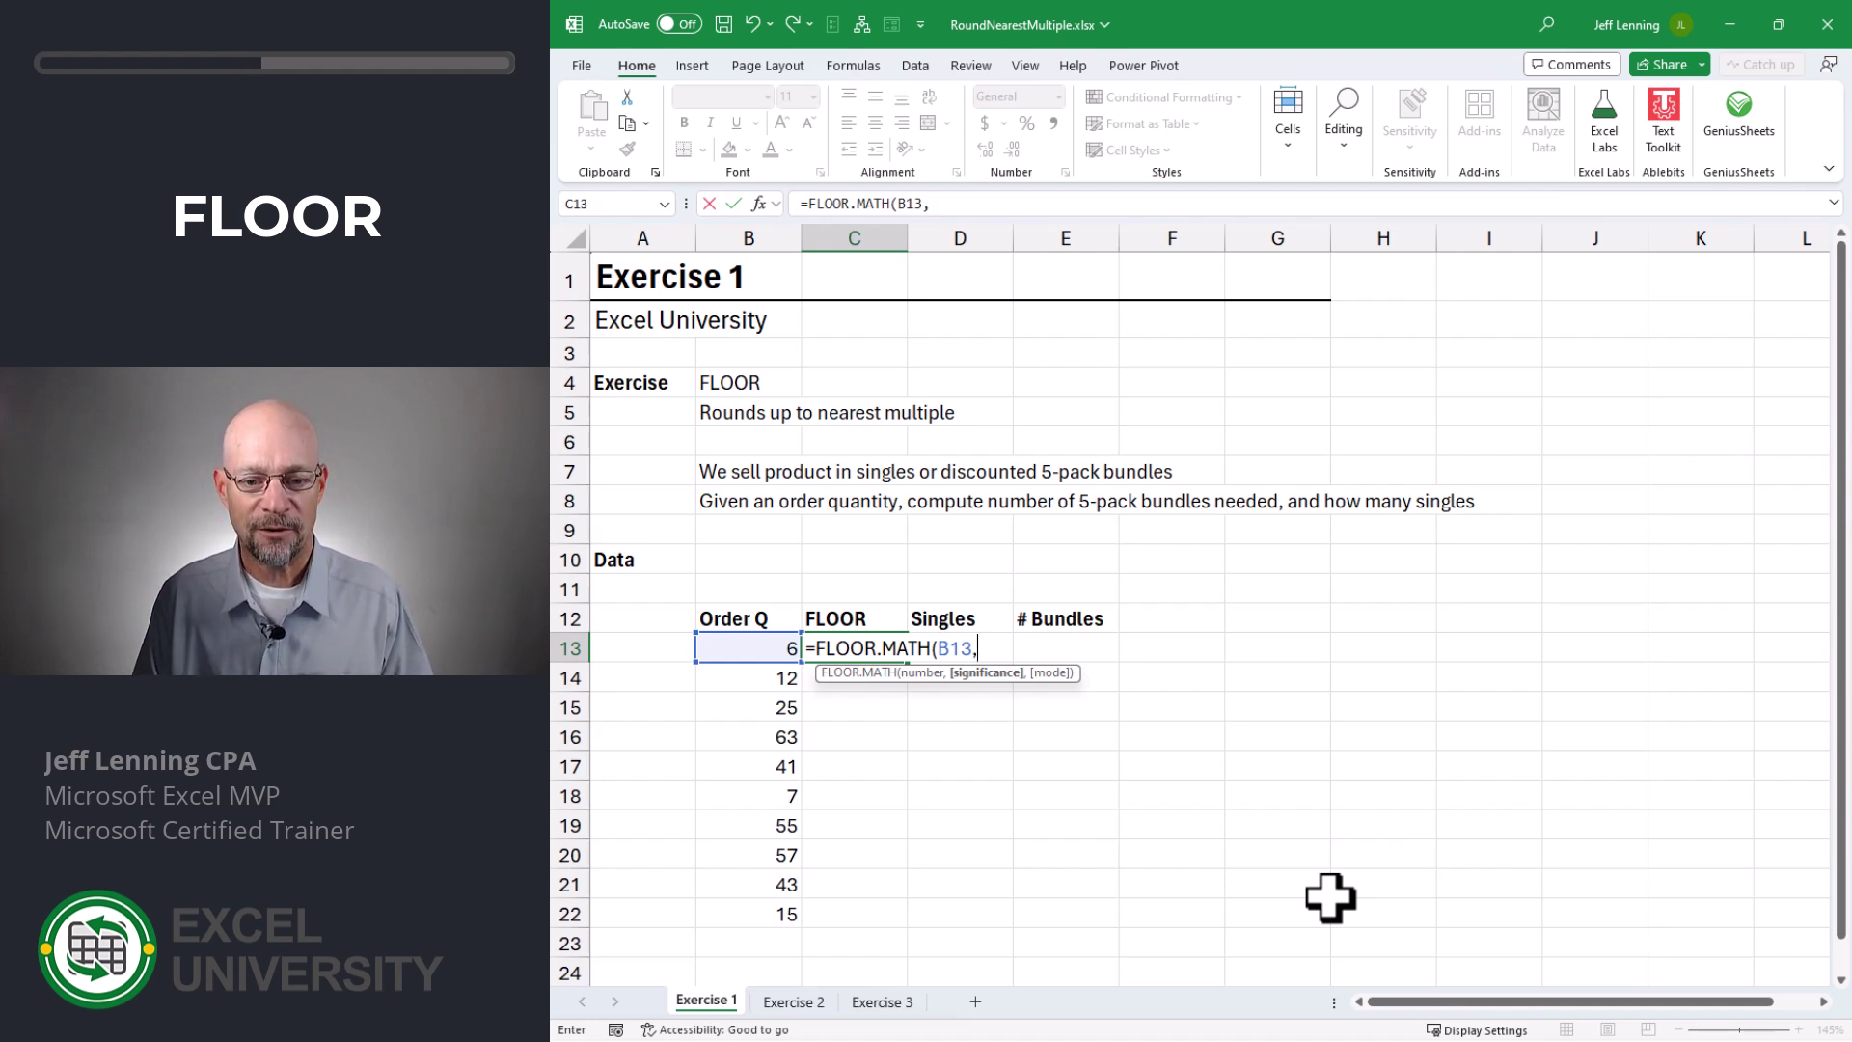
pyautogui.write('5)')
pyautogui.press('Return')
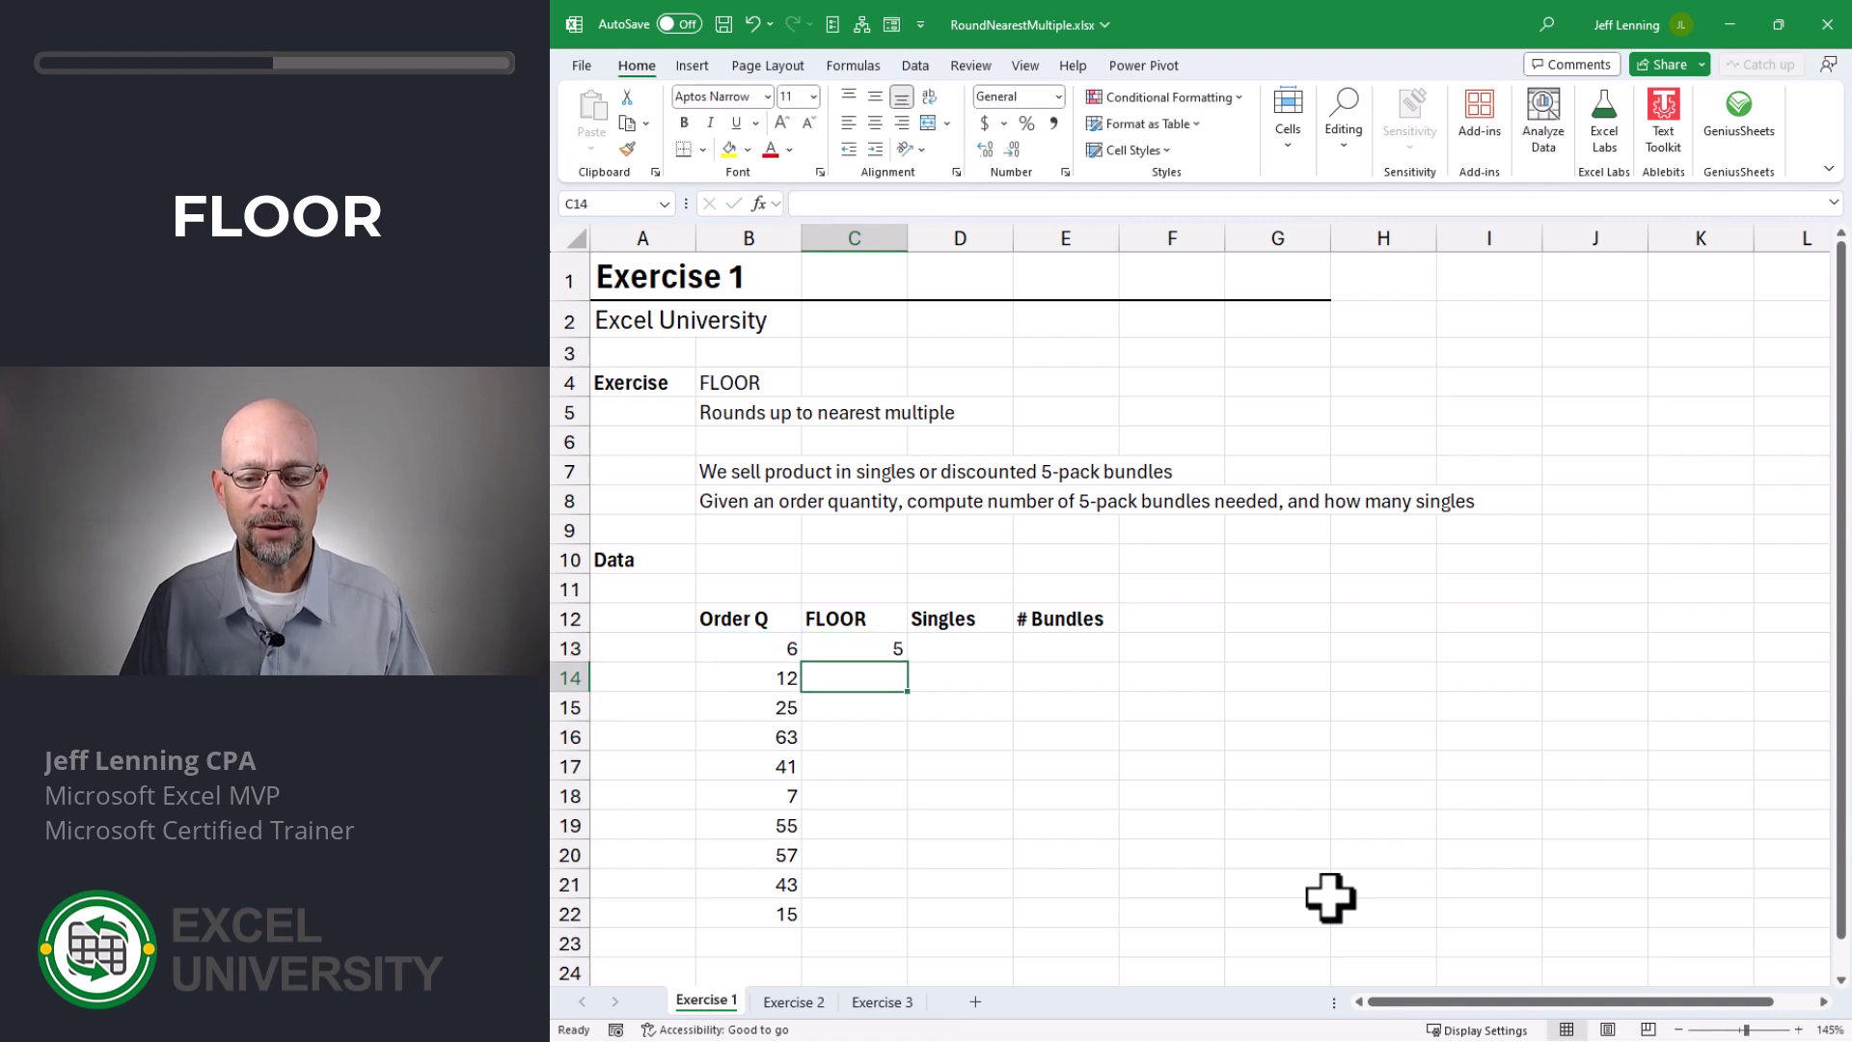
pyautogui.click(871, 646)
pyautogui.moveTo(907, 661); pyautogui.dragTo(903, 926)
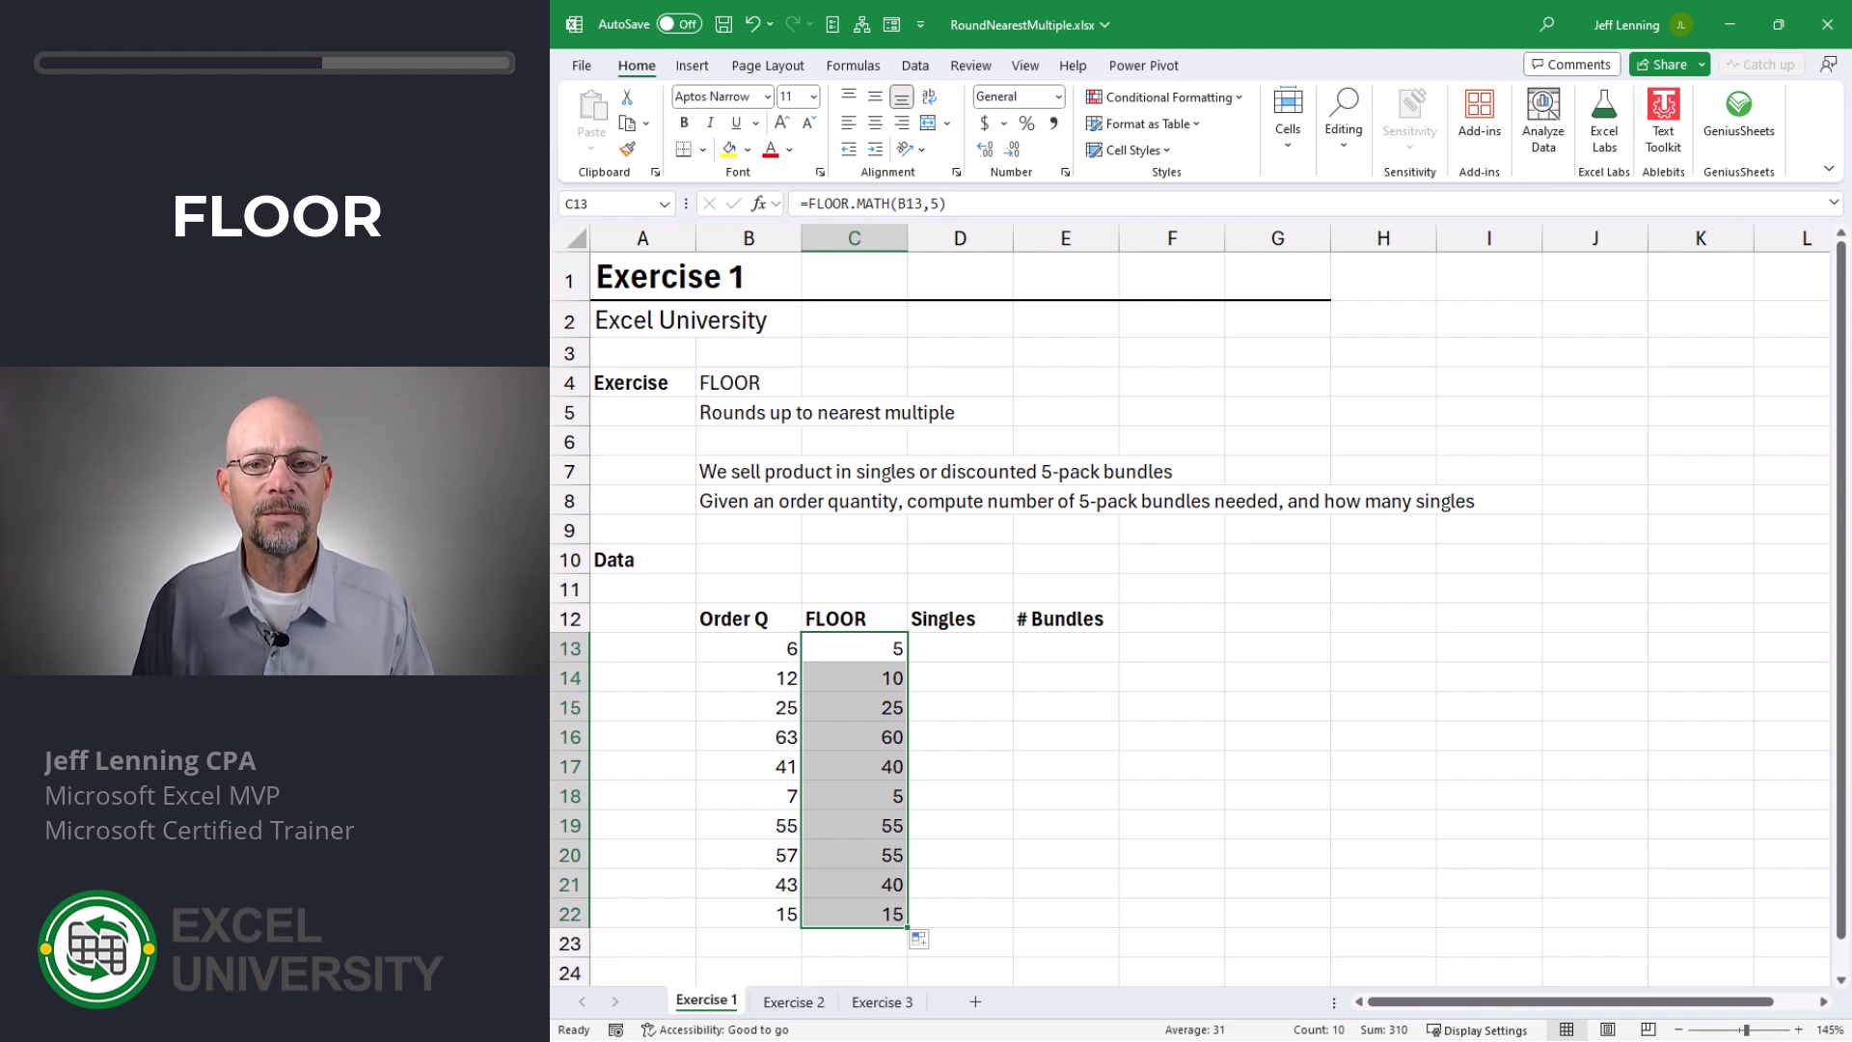
# - Enter the Singles formula =B13-C13 in D13 and fill it down to row 22
pyautogui.click(960, 648)
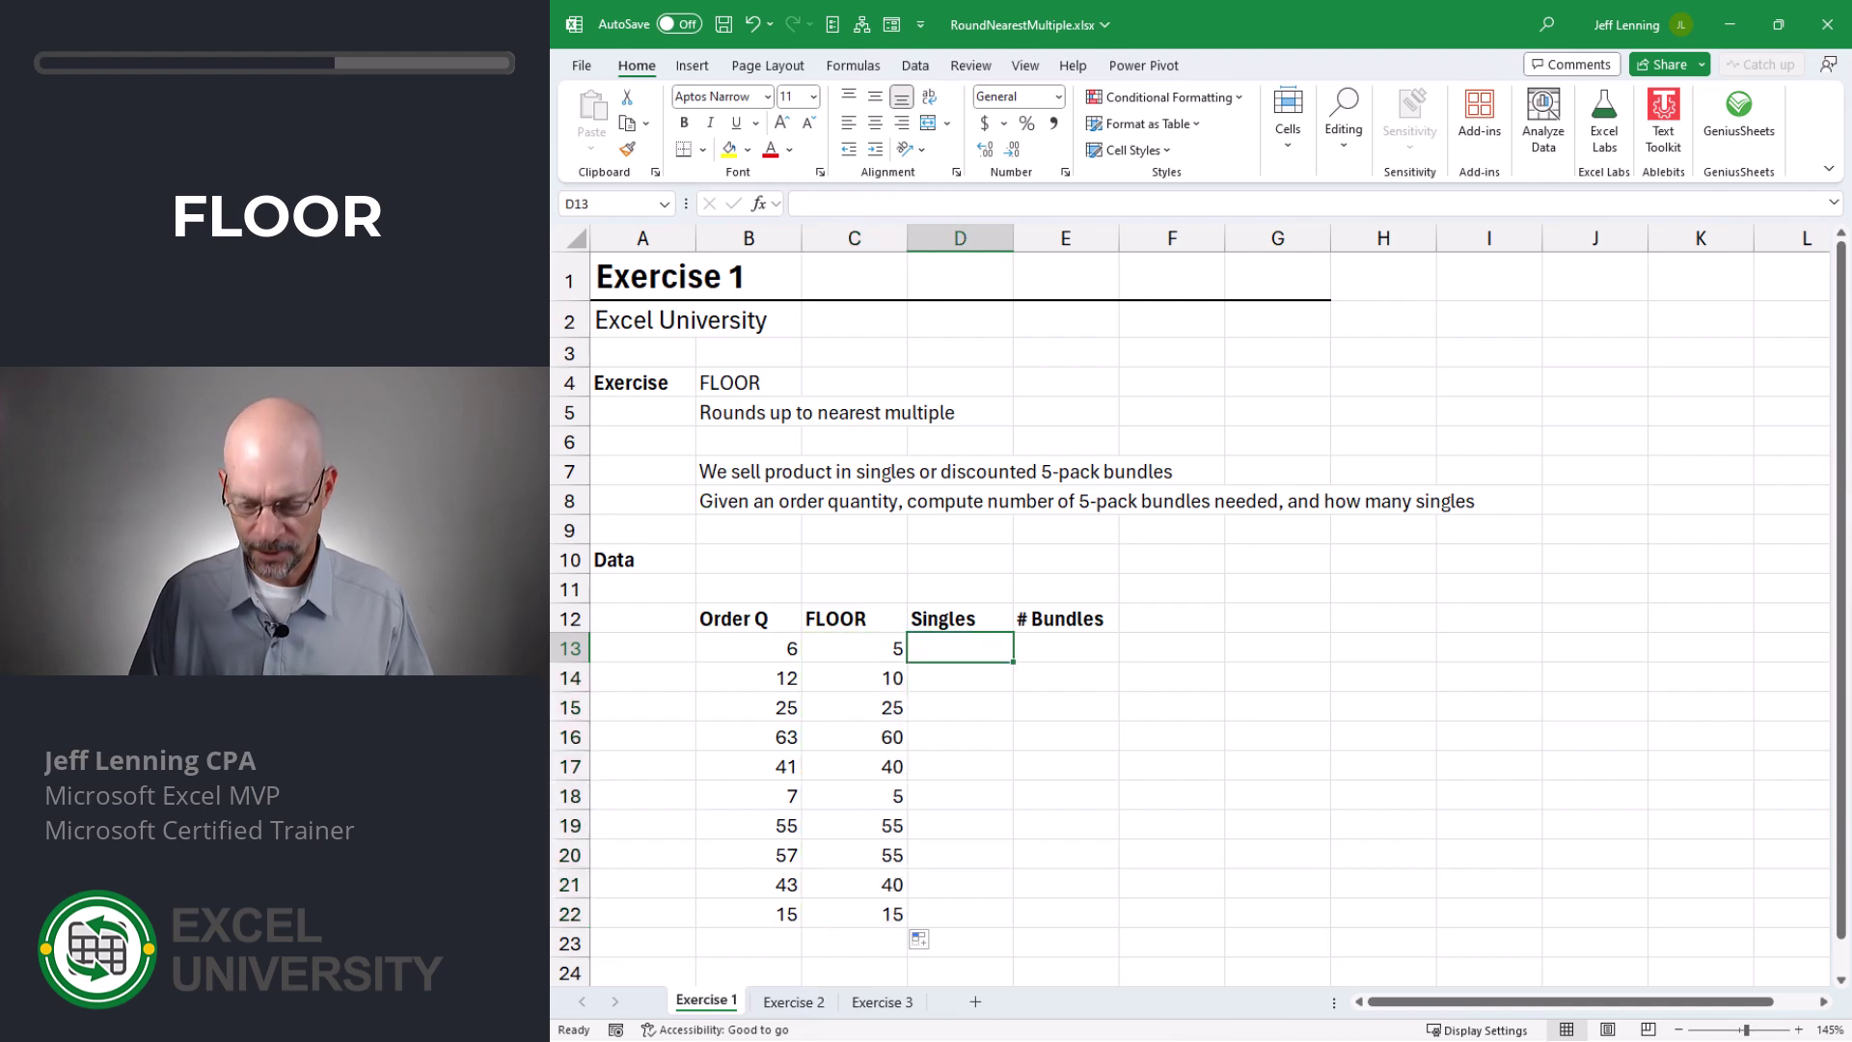
pyautogui.write('=')
pyautogui.press('Left')
pyautogui.press('Left')
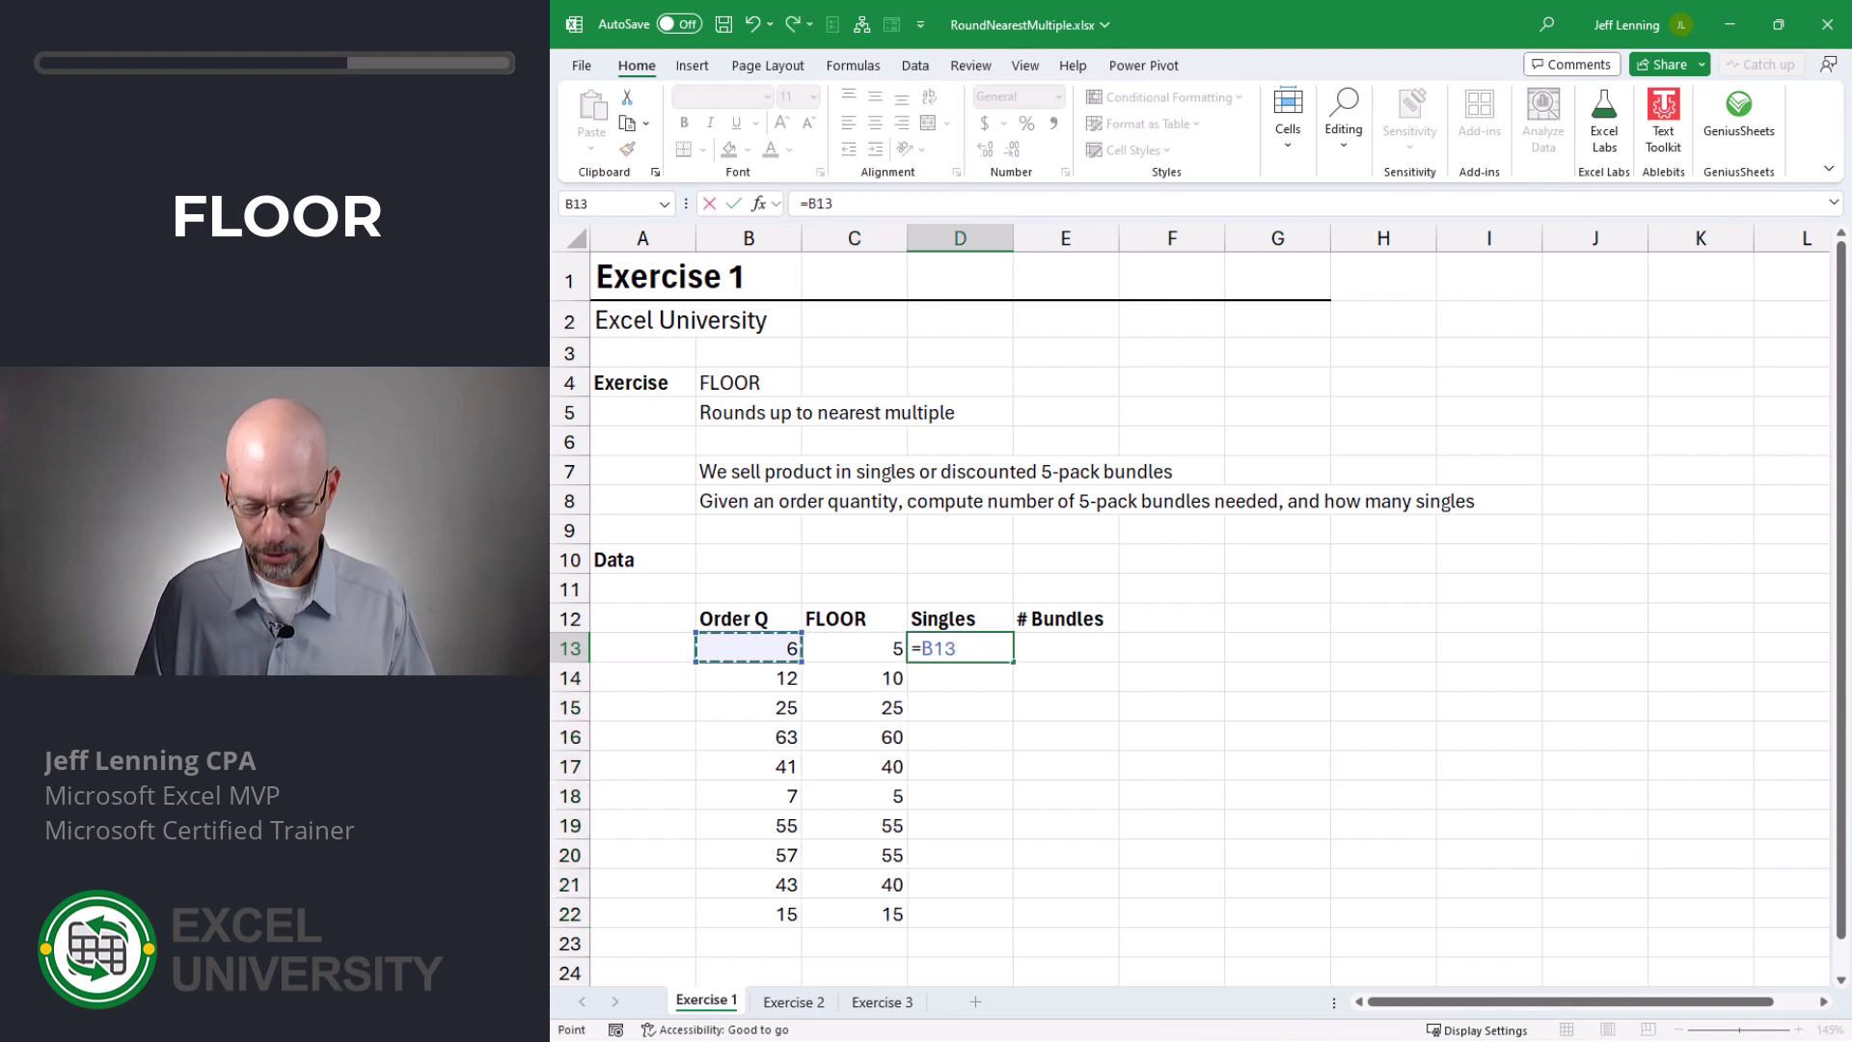
pyautogui.write('-')
pyautogui.press('Left')
pyautogui.press('Return')
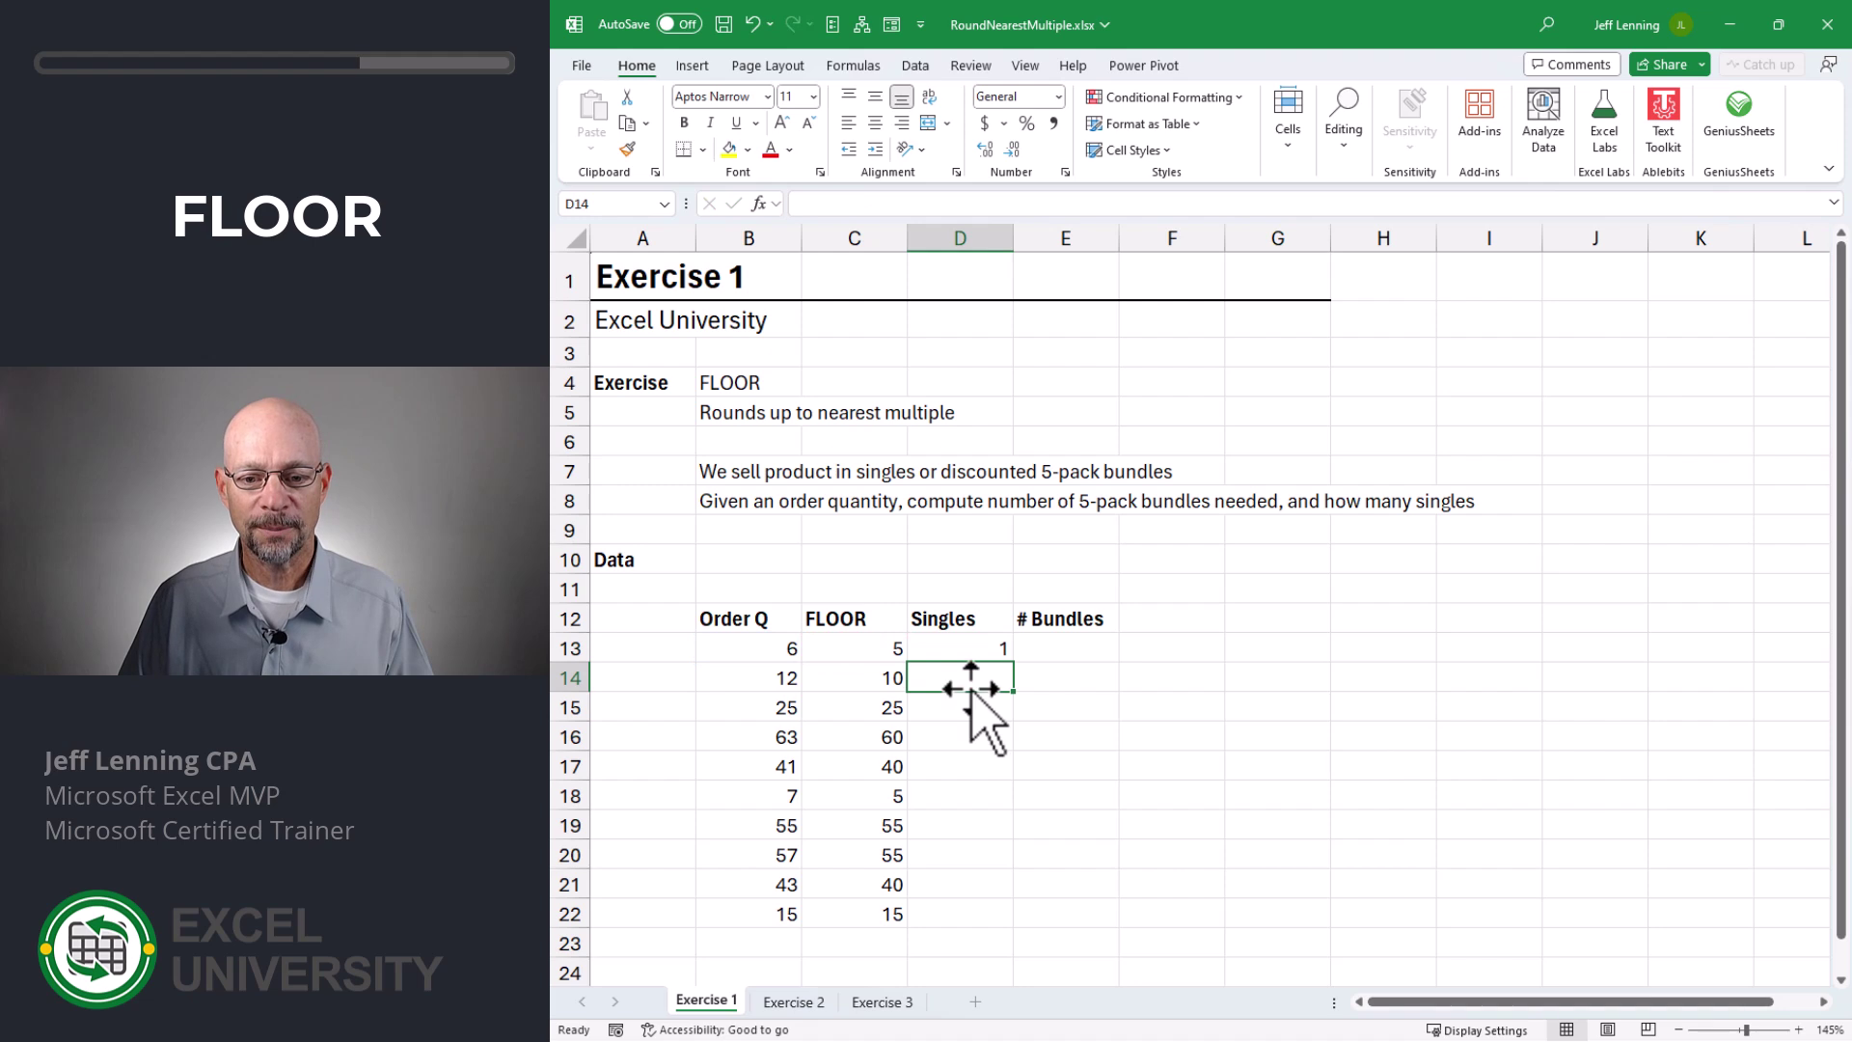
pyautogui.click(975, 645)
pyautogui.moveTo(1013, 663); pyautogui.dragTo(1020, 916)
# - Enter =C13/5 in E13, fill it down to row 22, and check the Bundles and Singles totals
pyautogui.click(1073, 649)
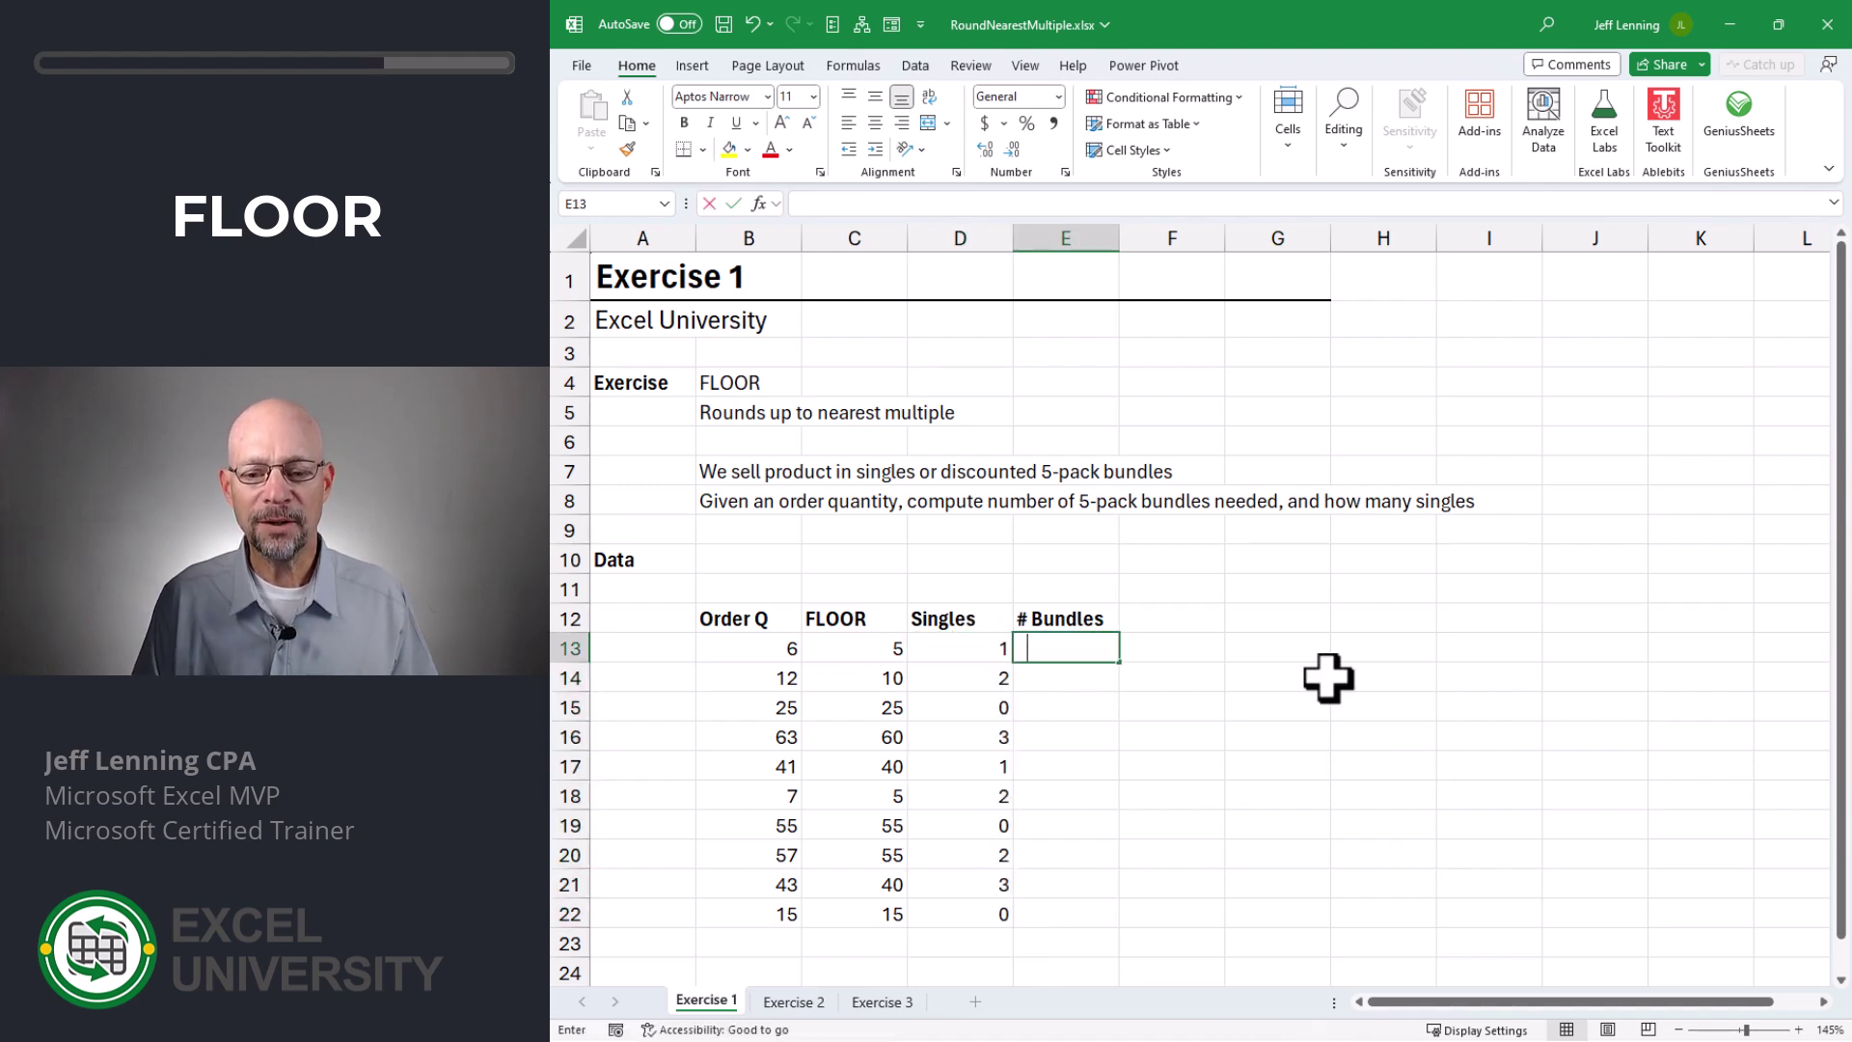
pyautogui.write('=')
pyautogui.click(873, 646)
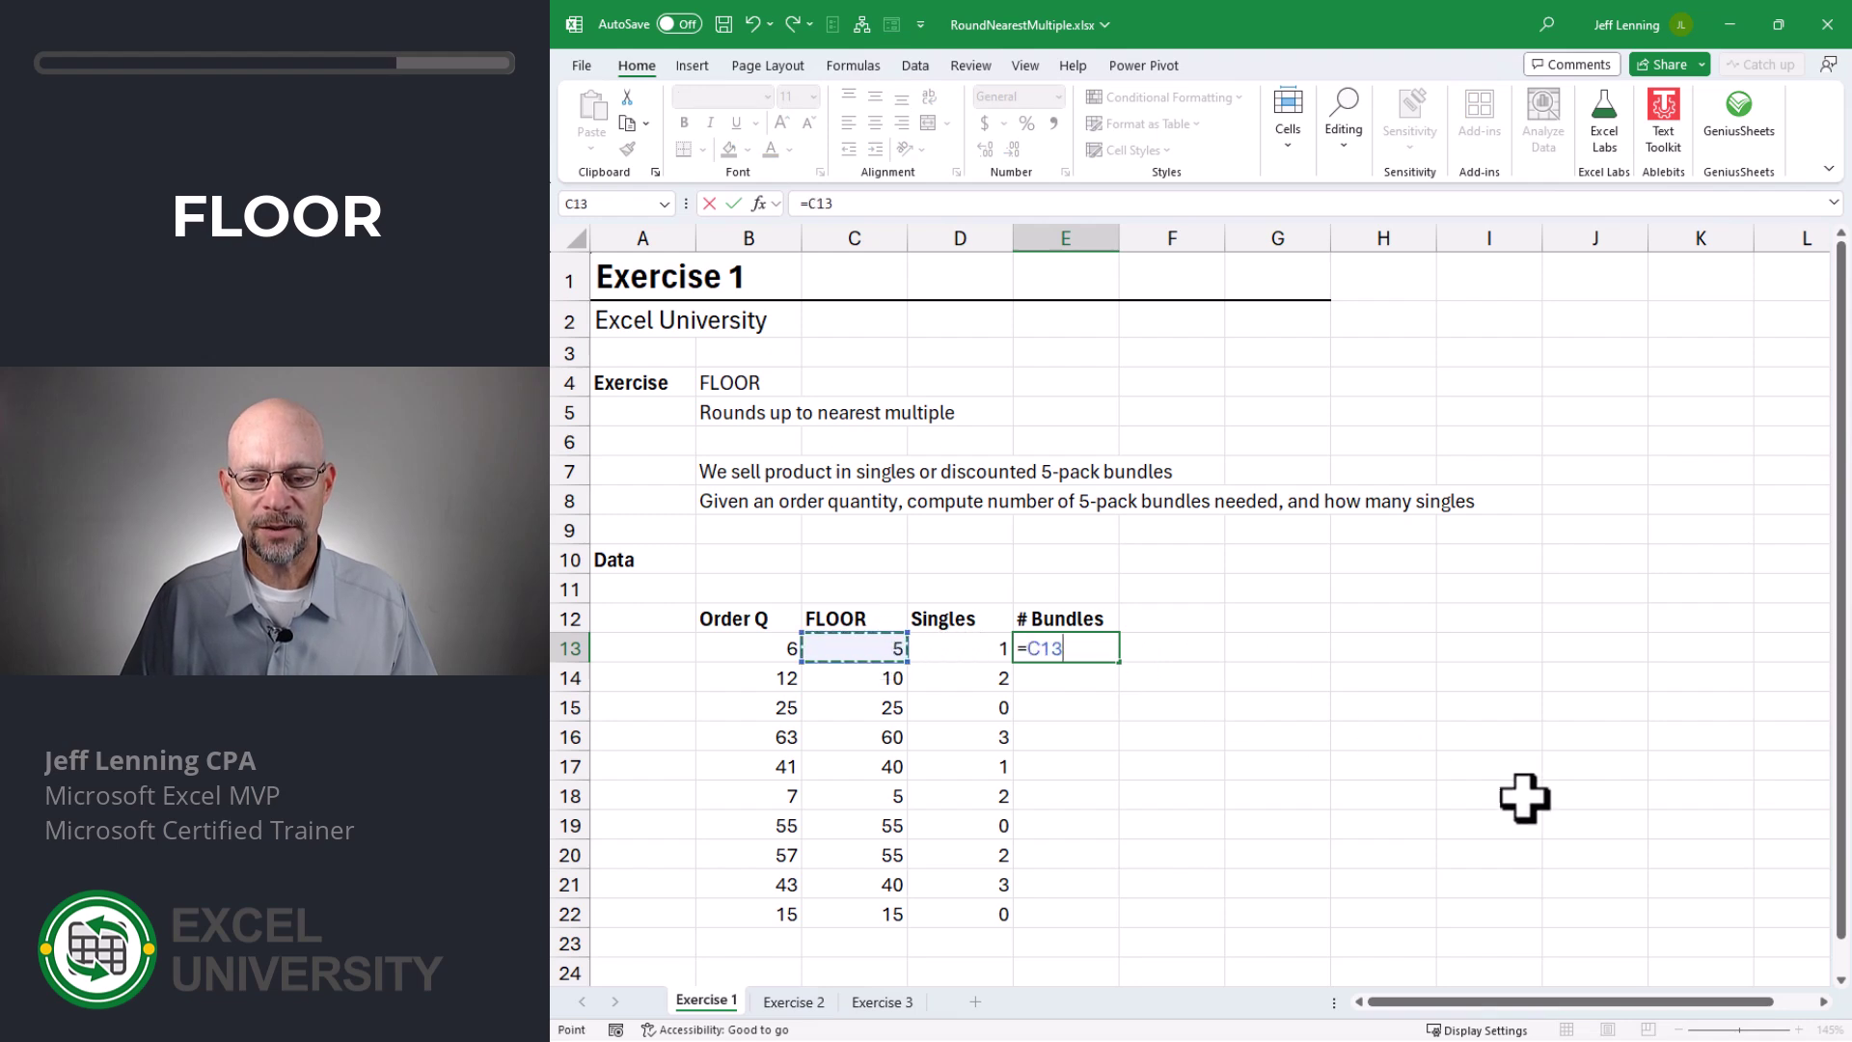
pyautogui.write('/5')
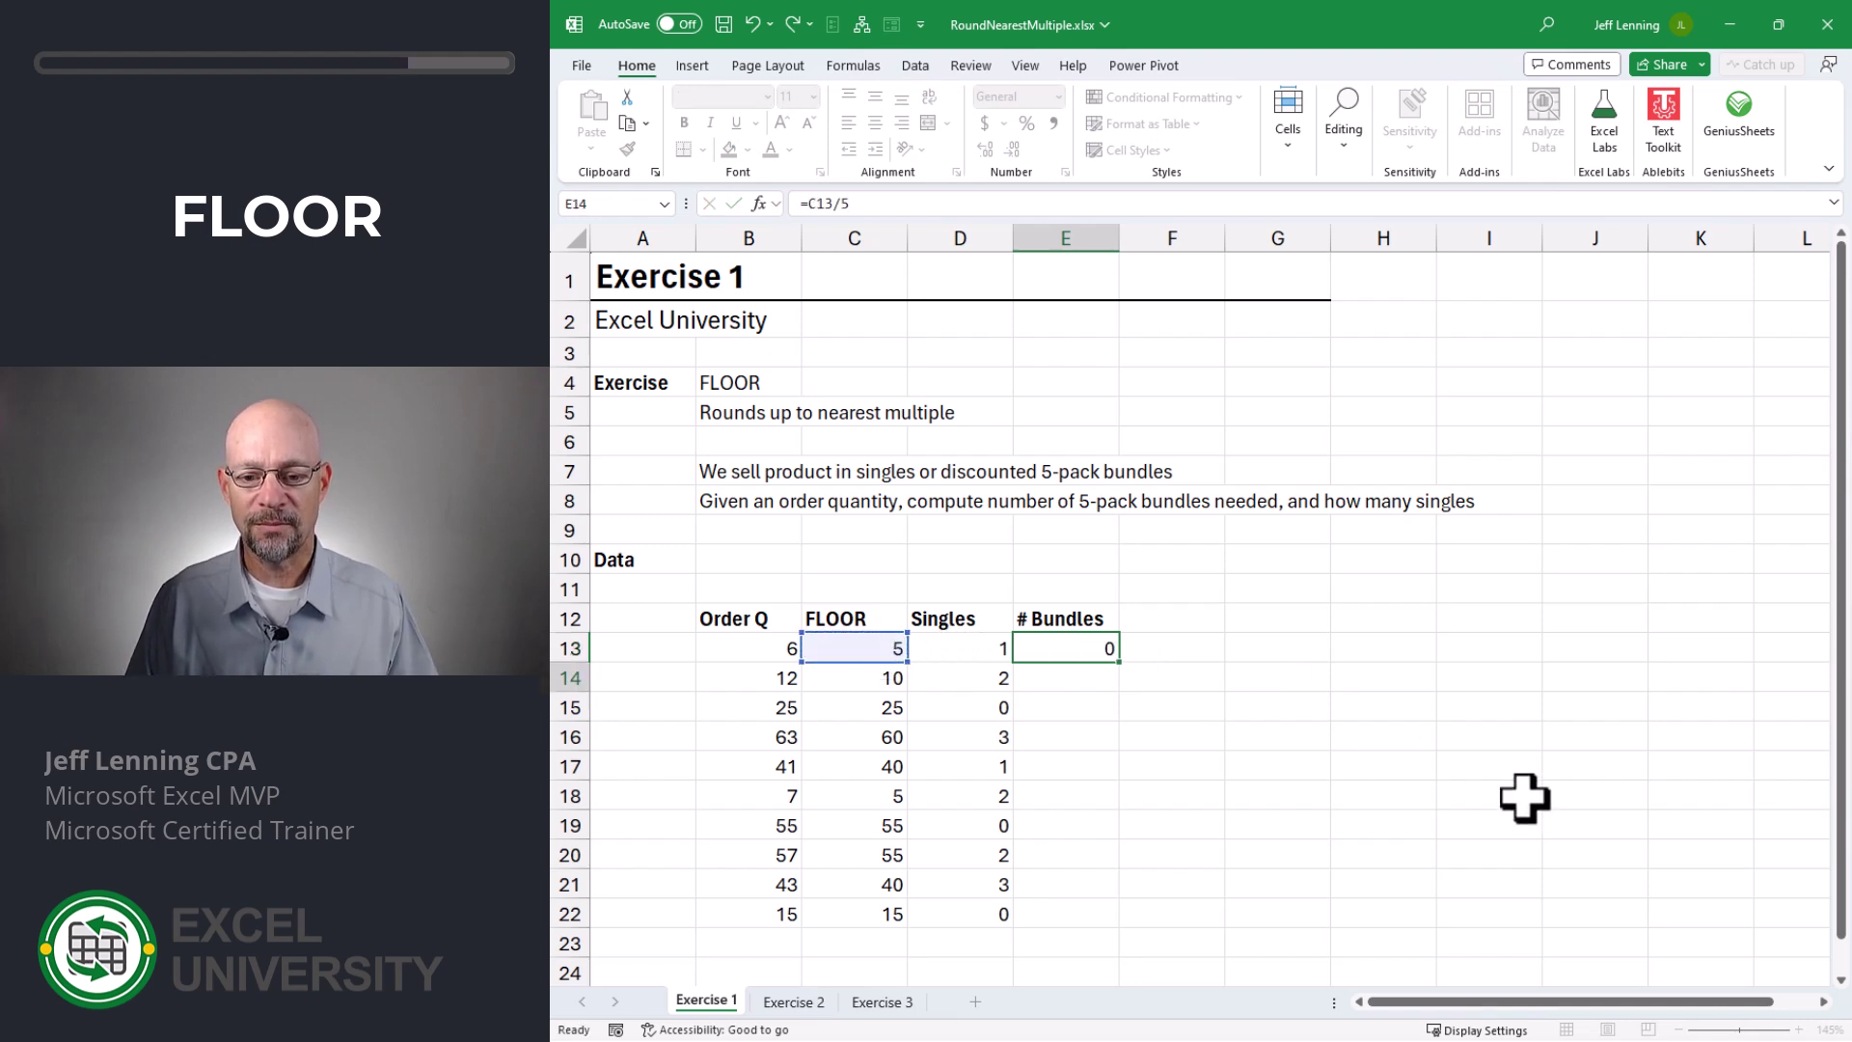
pyautogui.press('Return')
pyautogui.click(1111, 649)
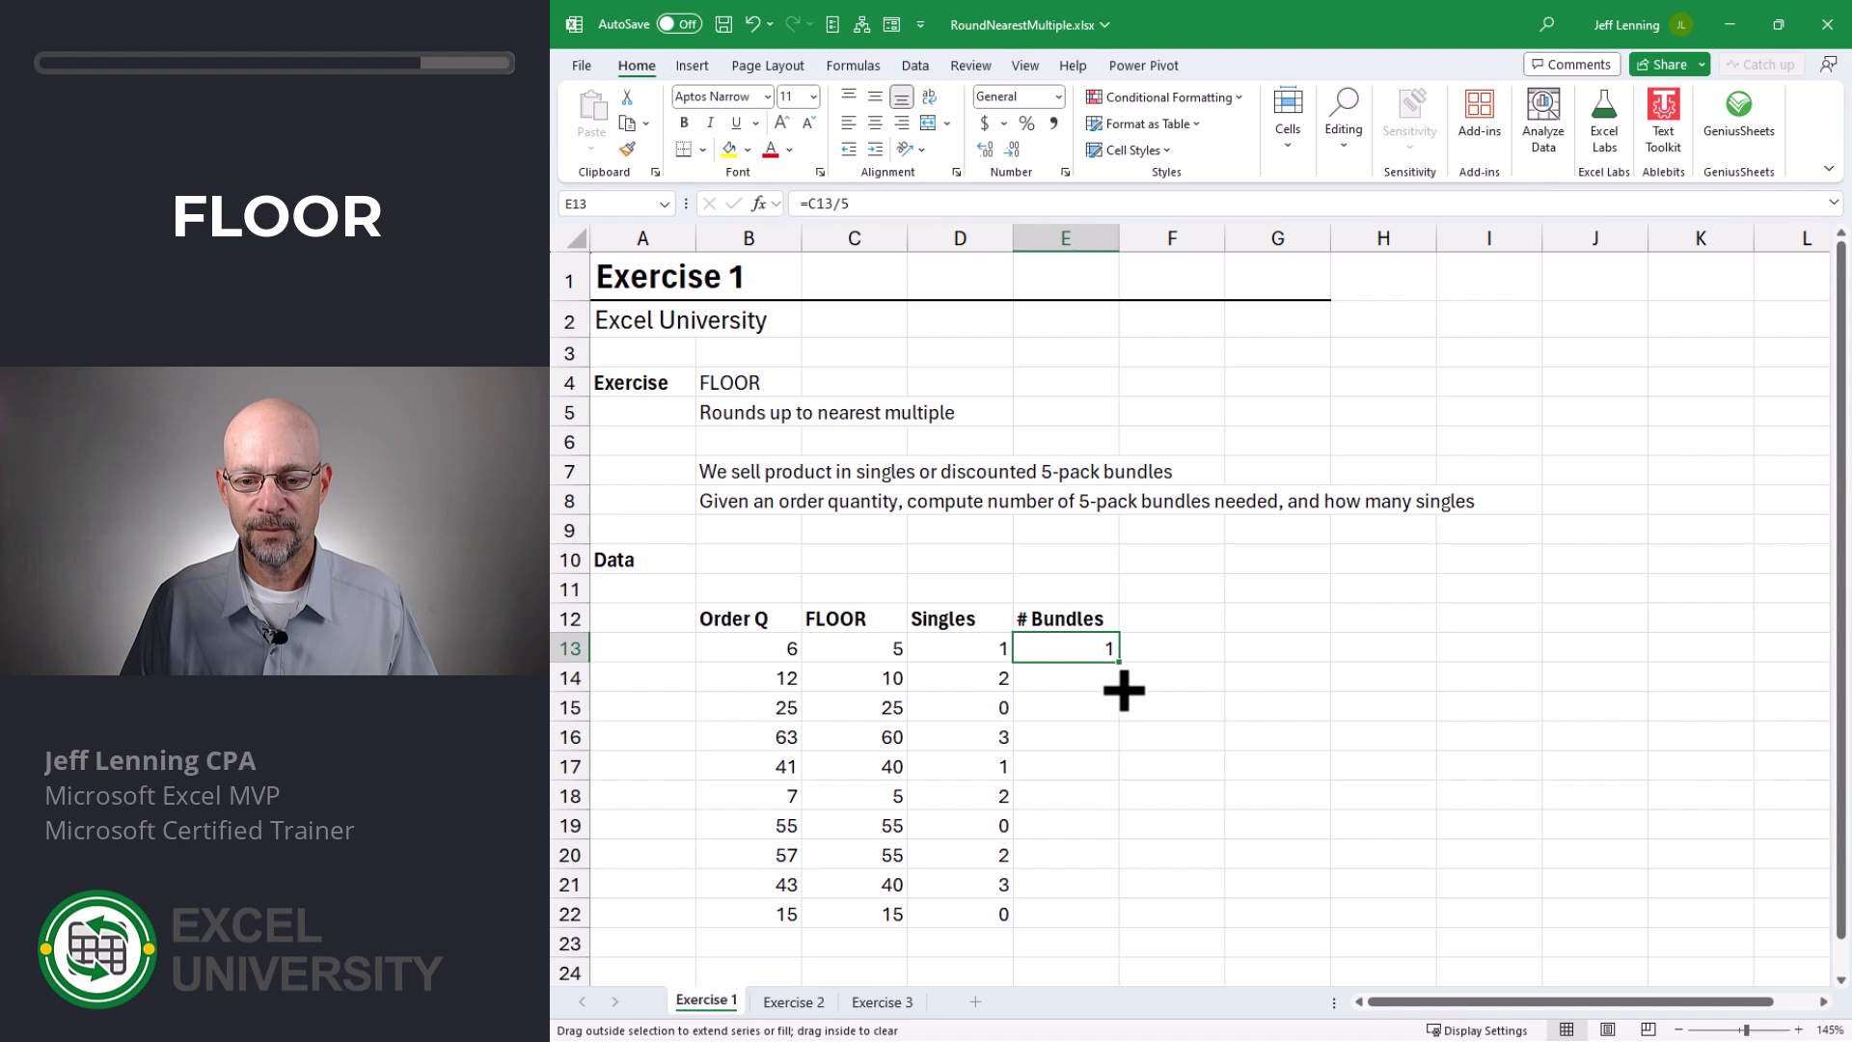
pyautogui.moveTo(1119, 690); pyautogui.dragTo(1125, 921)
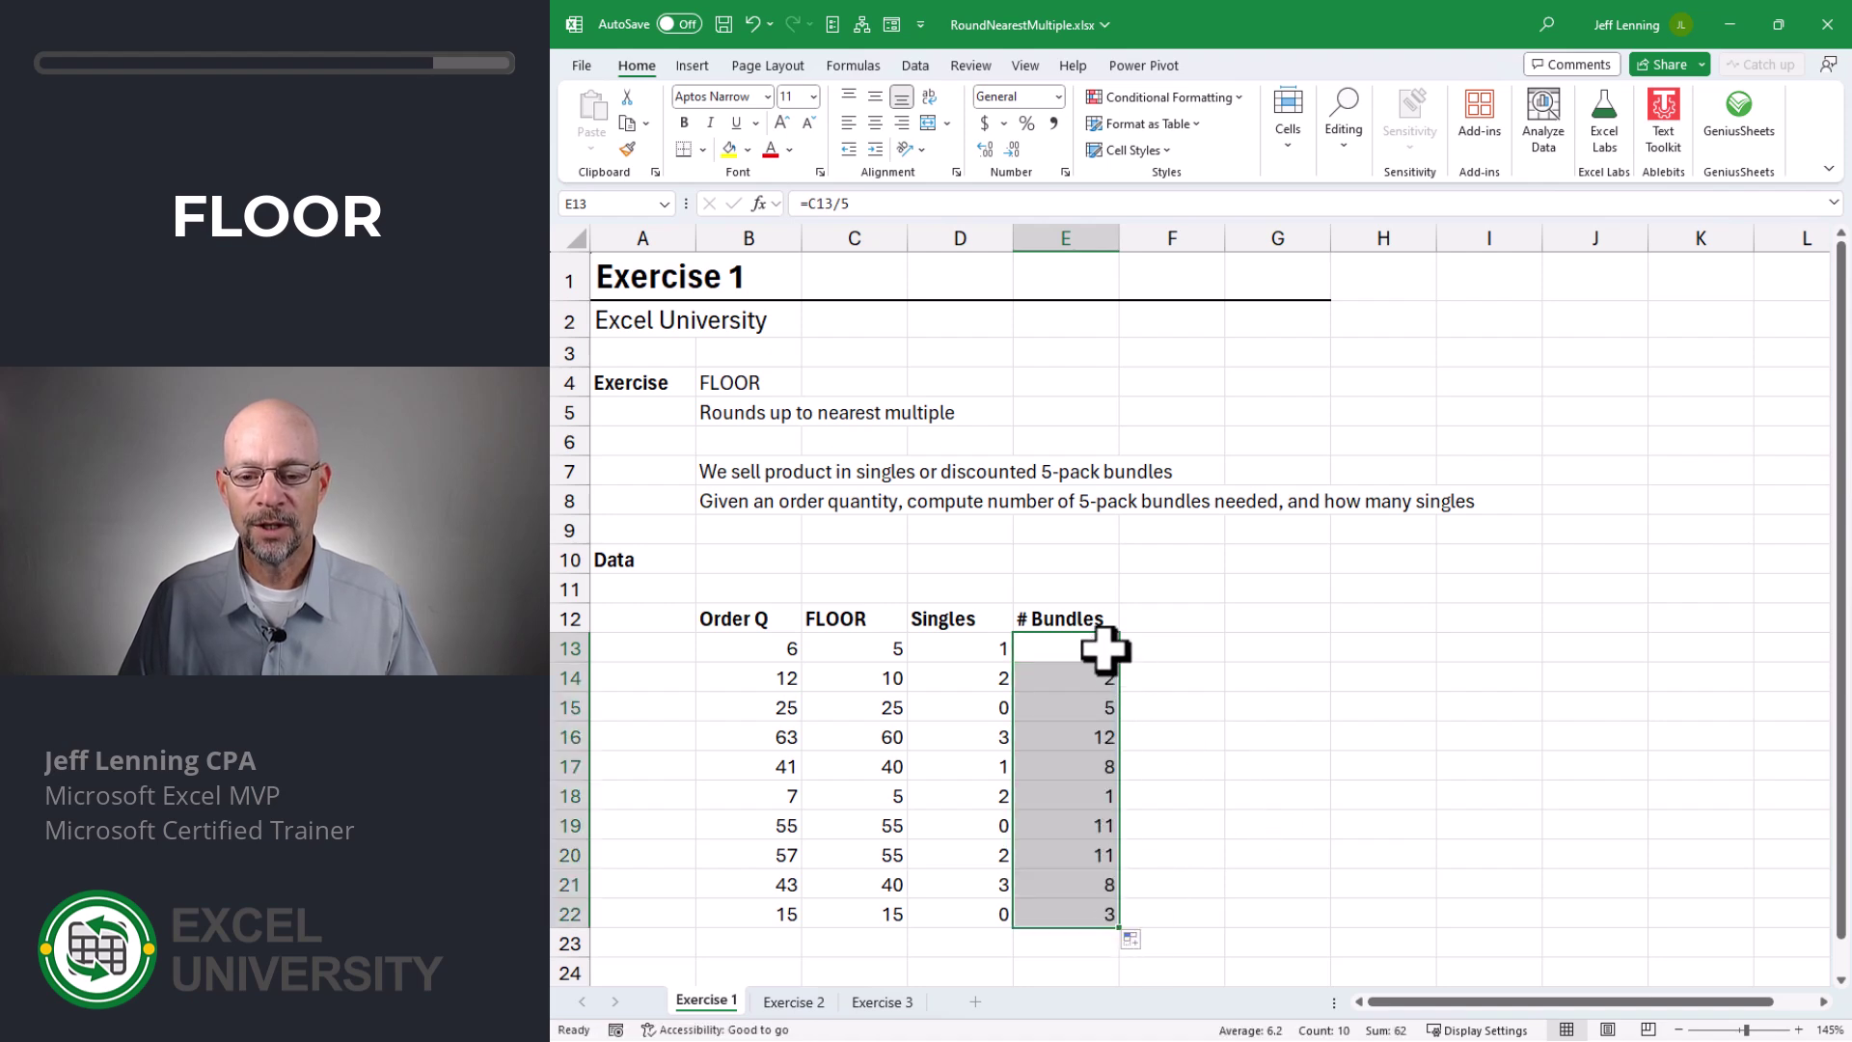
pyautogui.moveTo(1098, 644); pyautogui.dragTo(1080, 907)
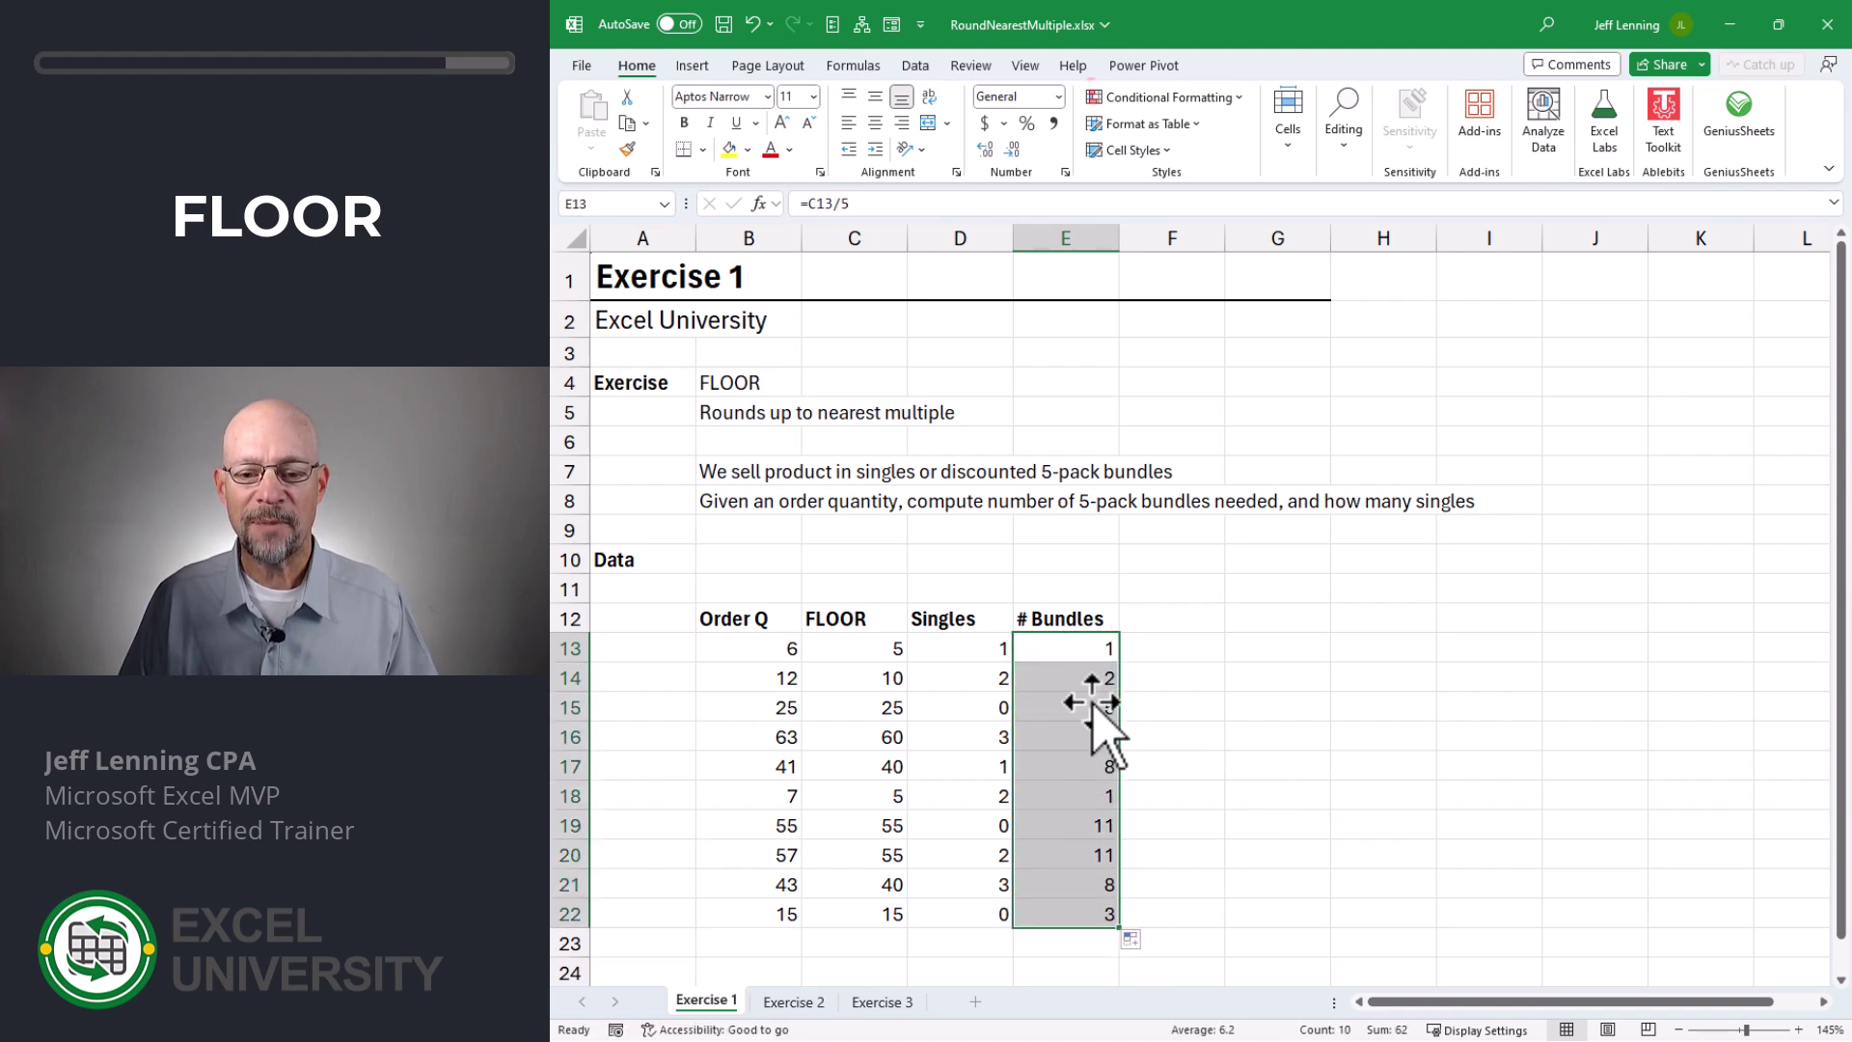
pyautogui.moveTo(980, 641); pyautogui.dragTo(984, 911)
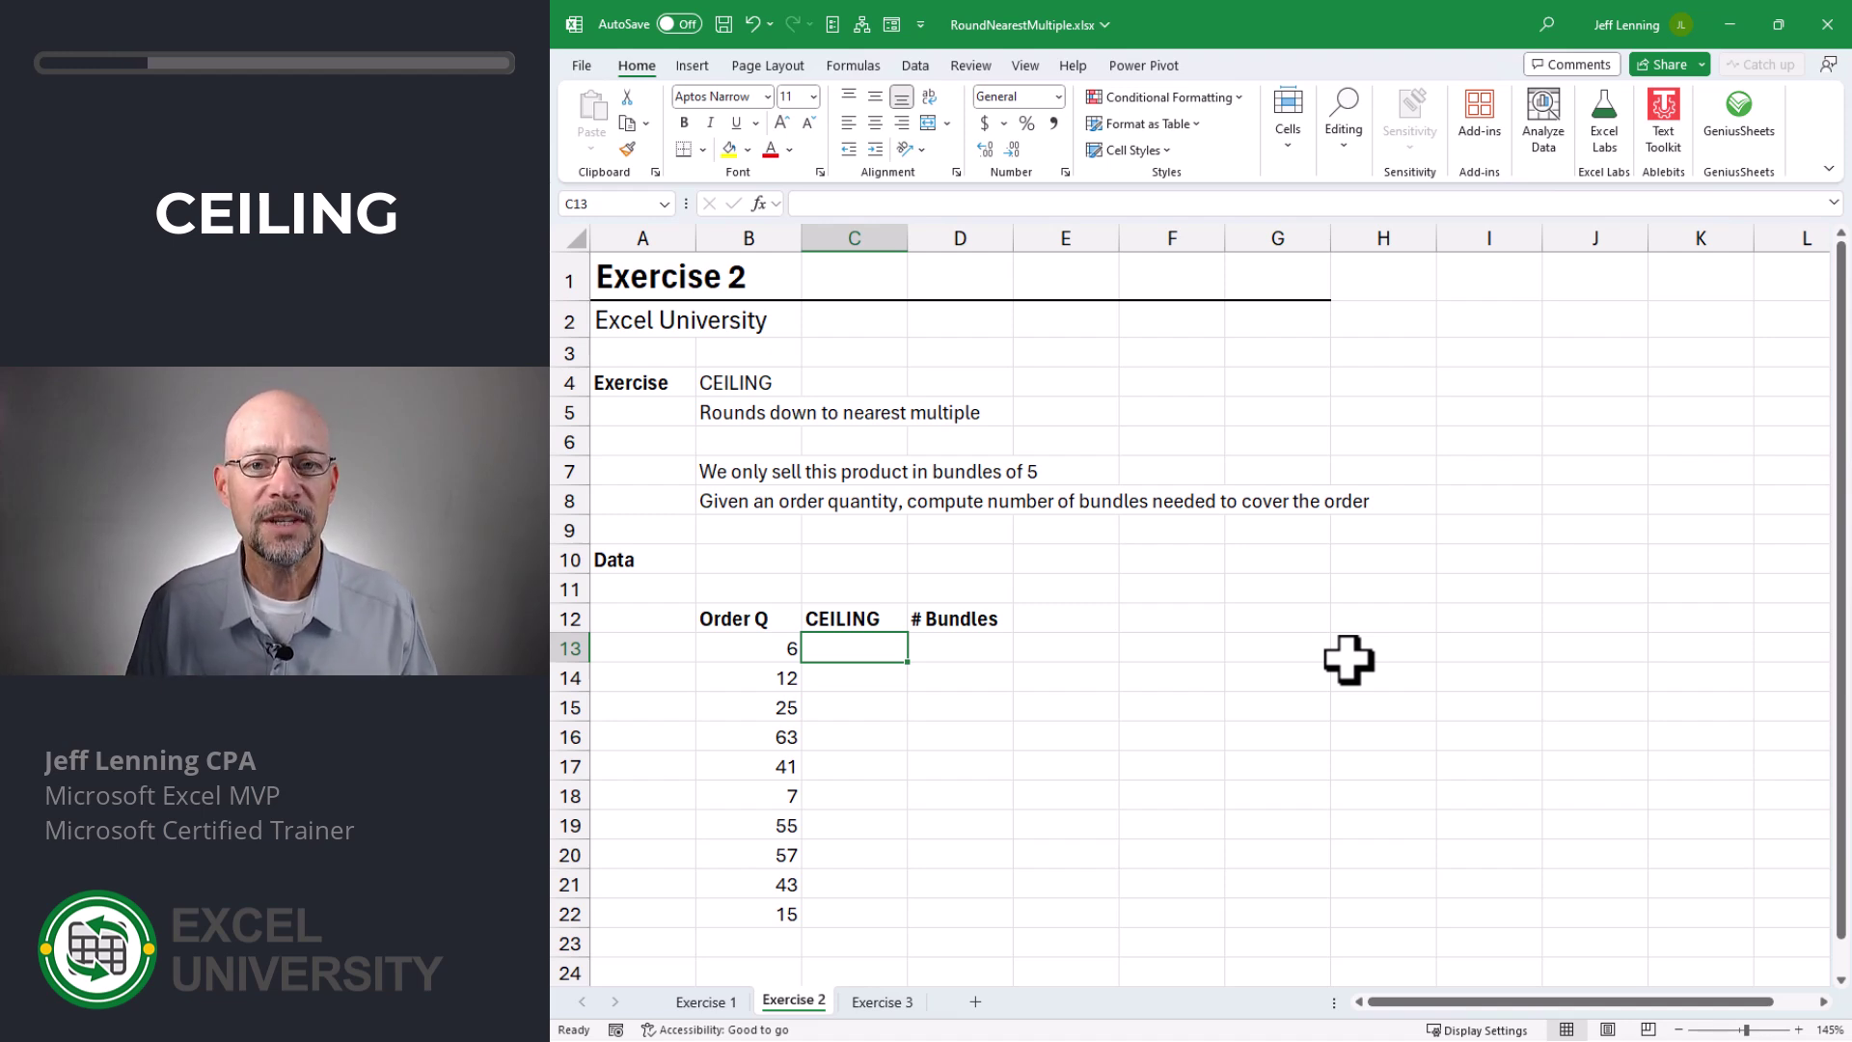
# - Enter =CEILING.MATH(B13,5) in C13 and fill it down to C22
pyautogui.write('=ce')
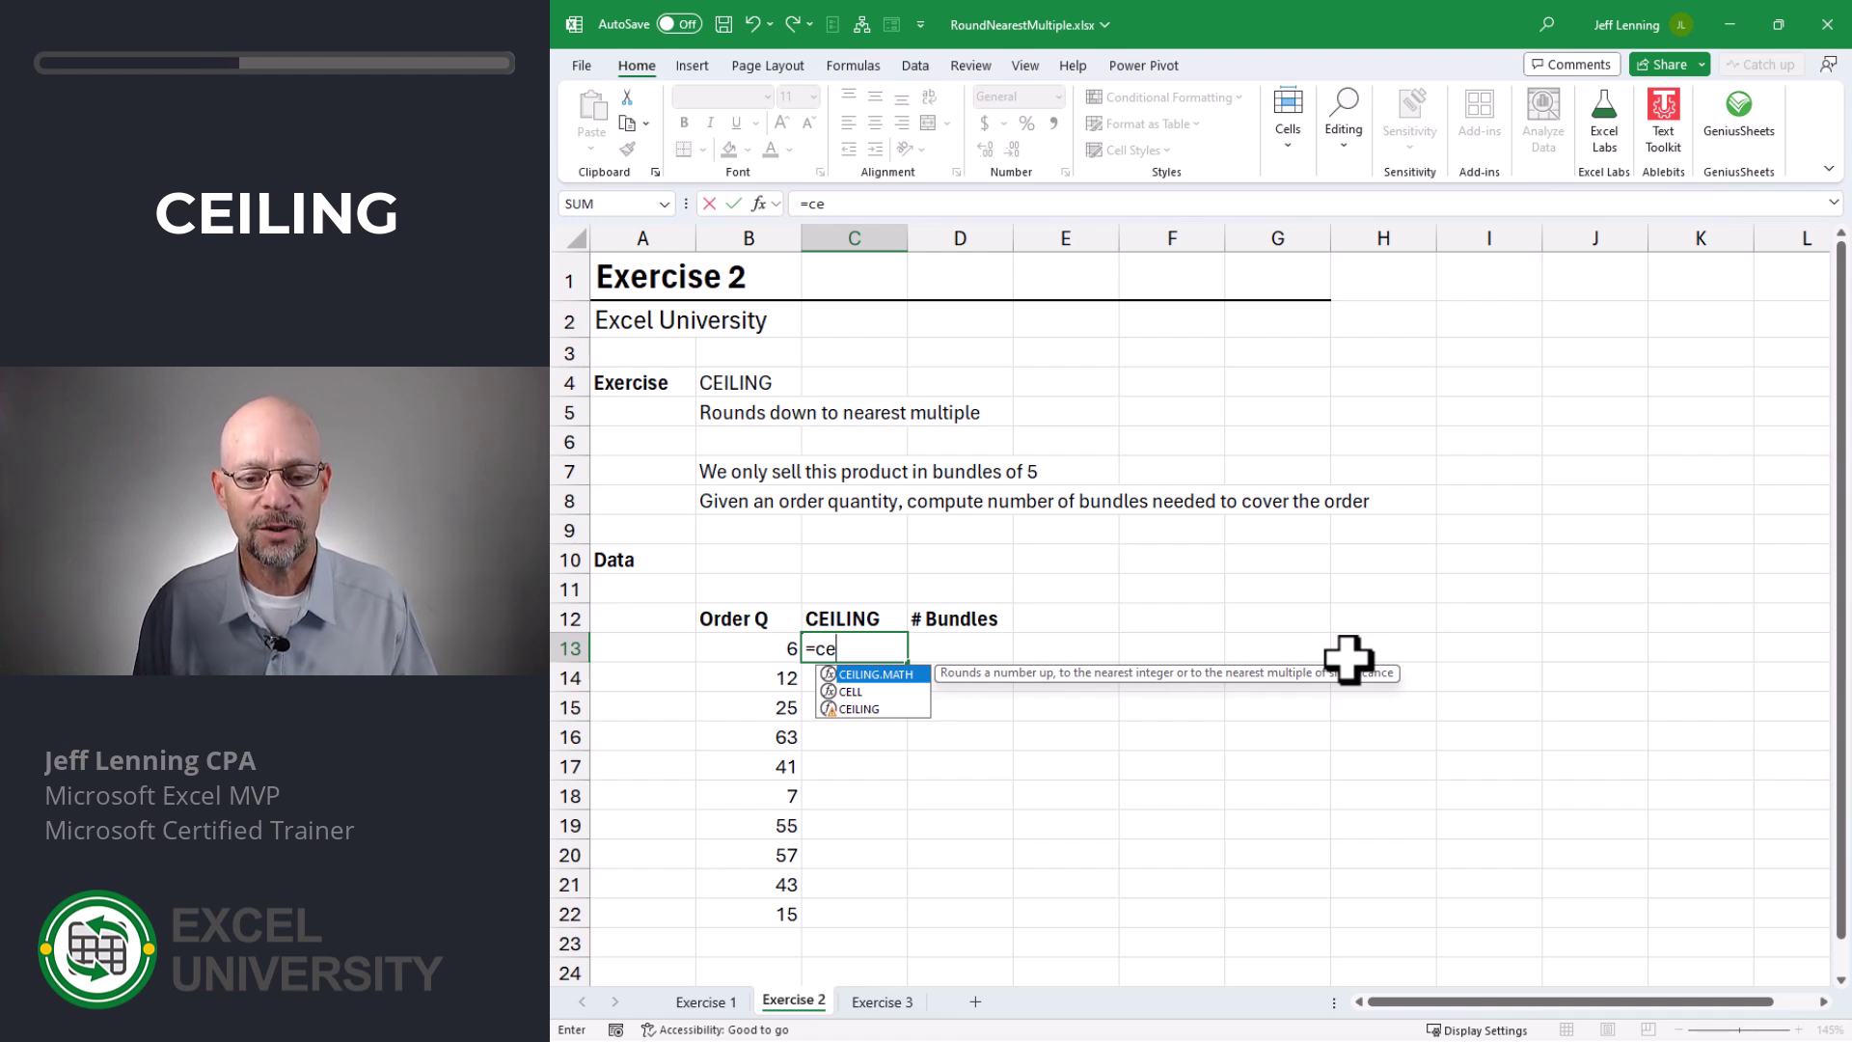
pyautogui.press('Tab')
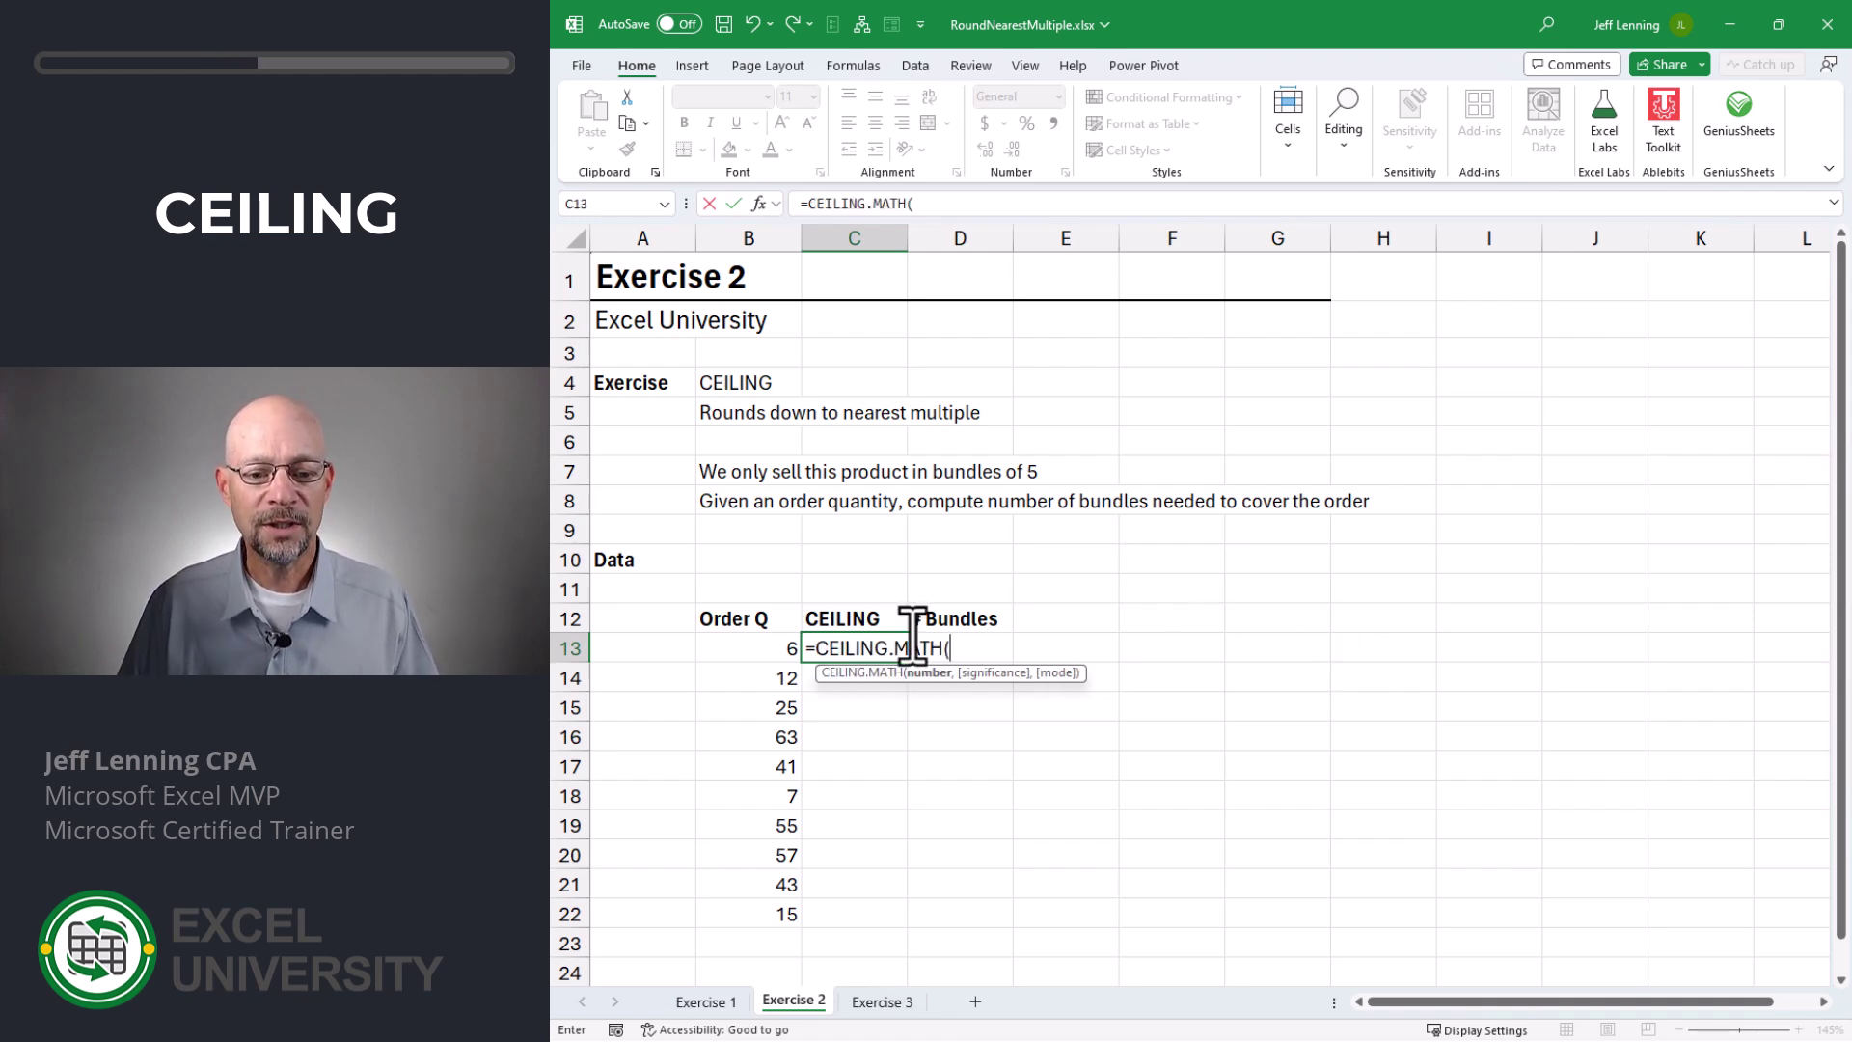
pyautogui.click(748, 646)
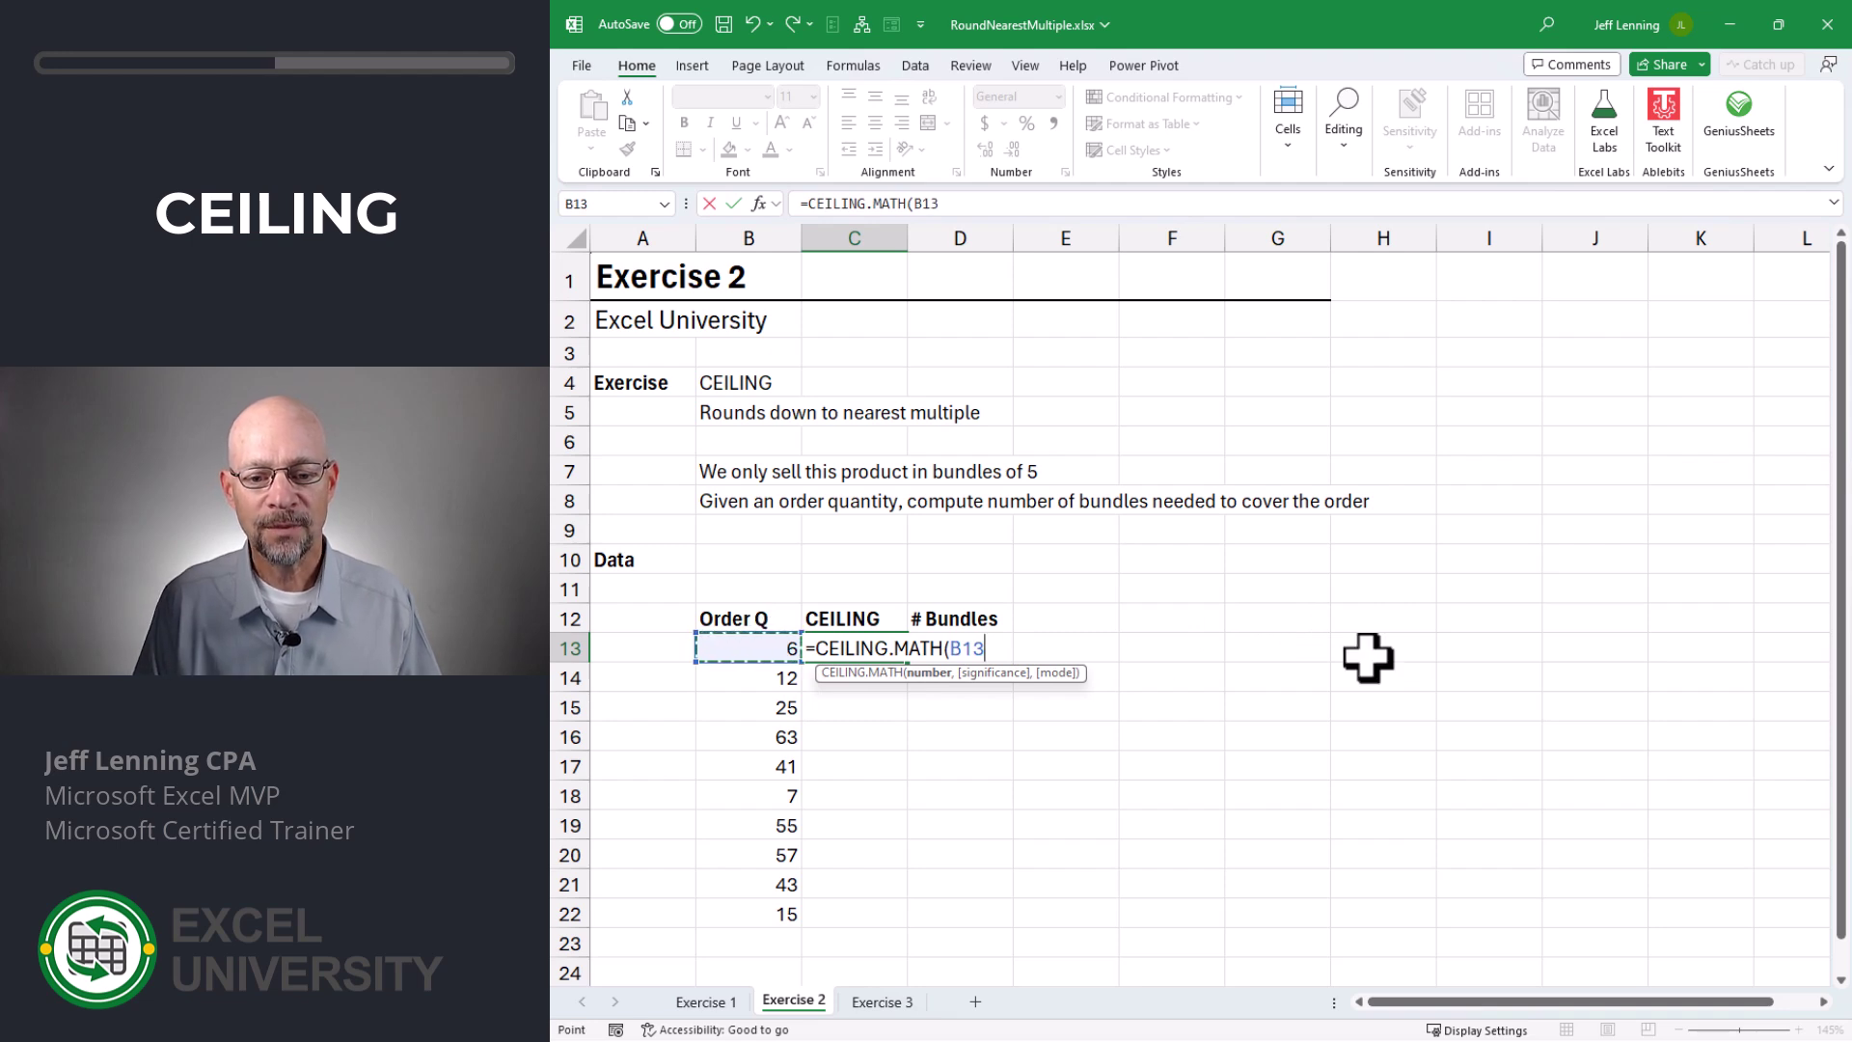
pyautogui.write(',')
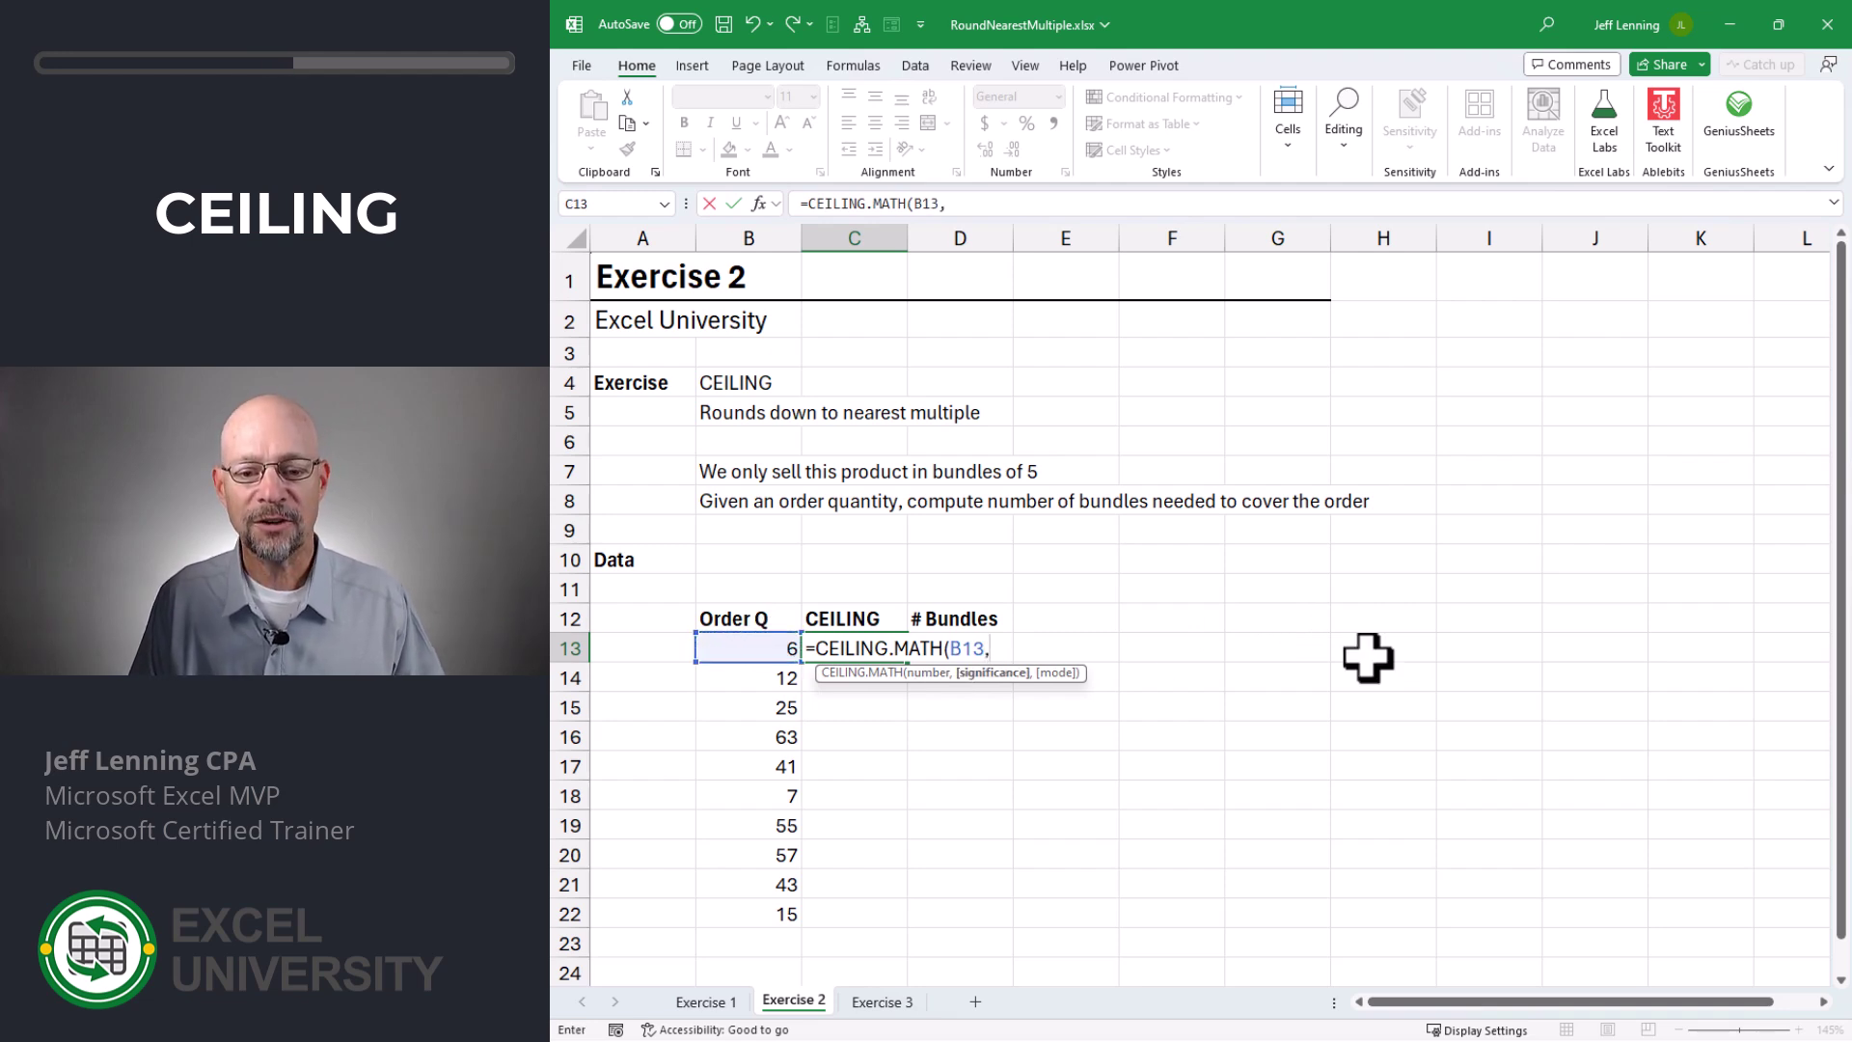
pyautogui.write('5')
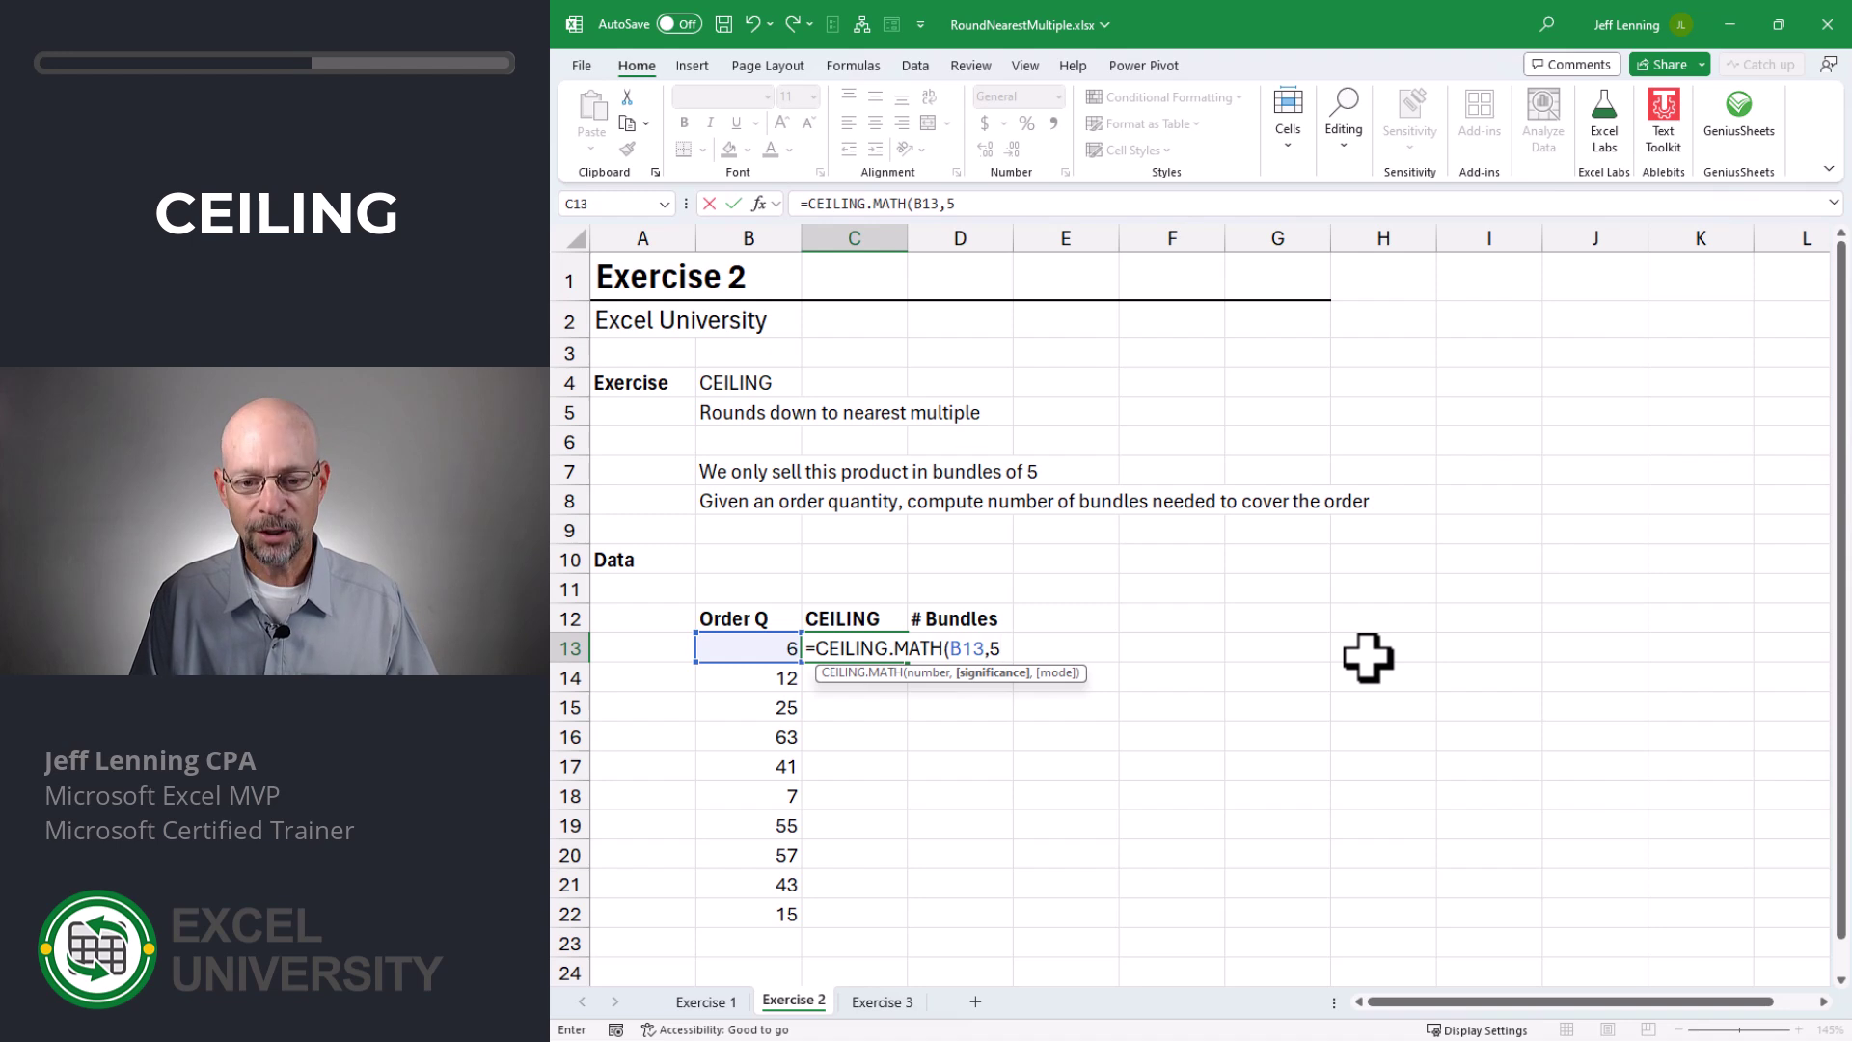
pyautogui.write(')')
pyautogui.press('Return')
pyautogui.click(863, 649)
pyautogui.moveTo(907, 663); pyautogui.dragTo(904, 929)
# - Enter the bundle count =C13/5 in D13 and fill it down to D22
pyautogui.click(989, 654)
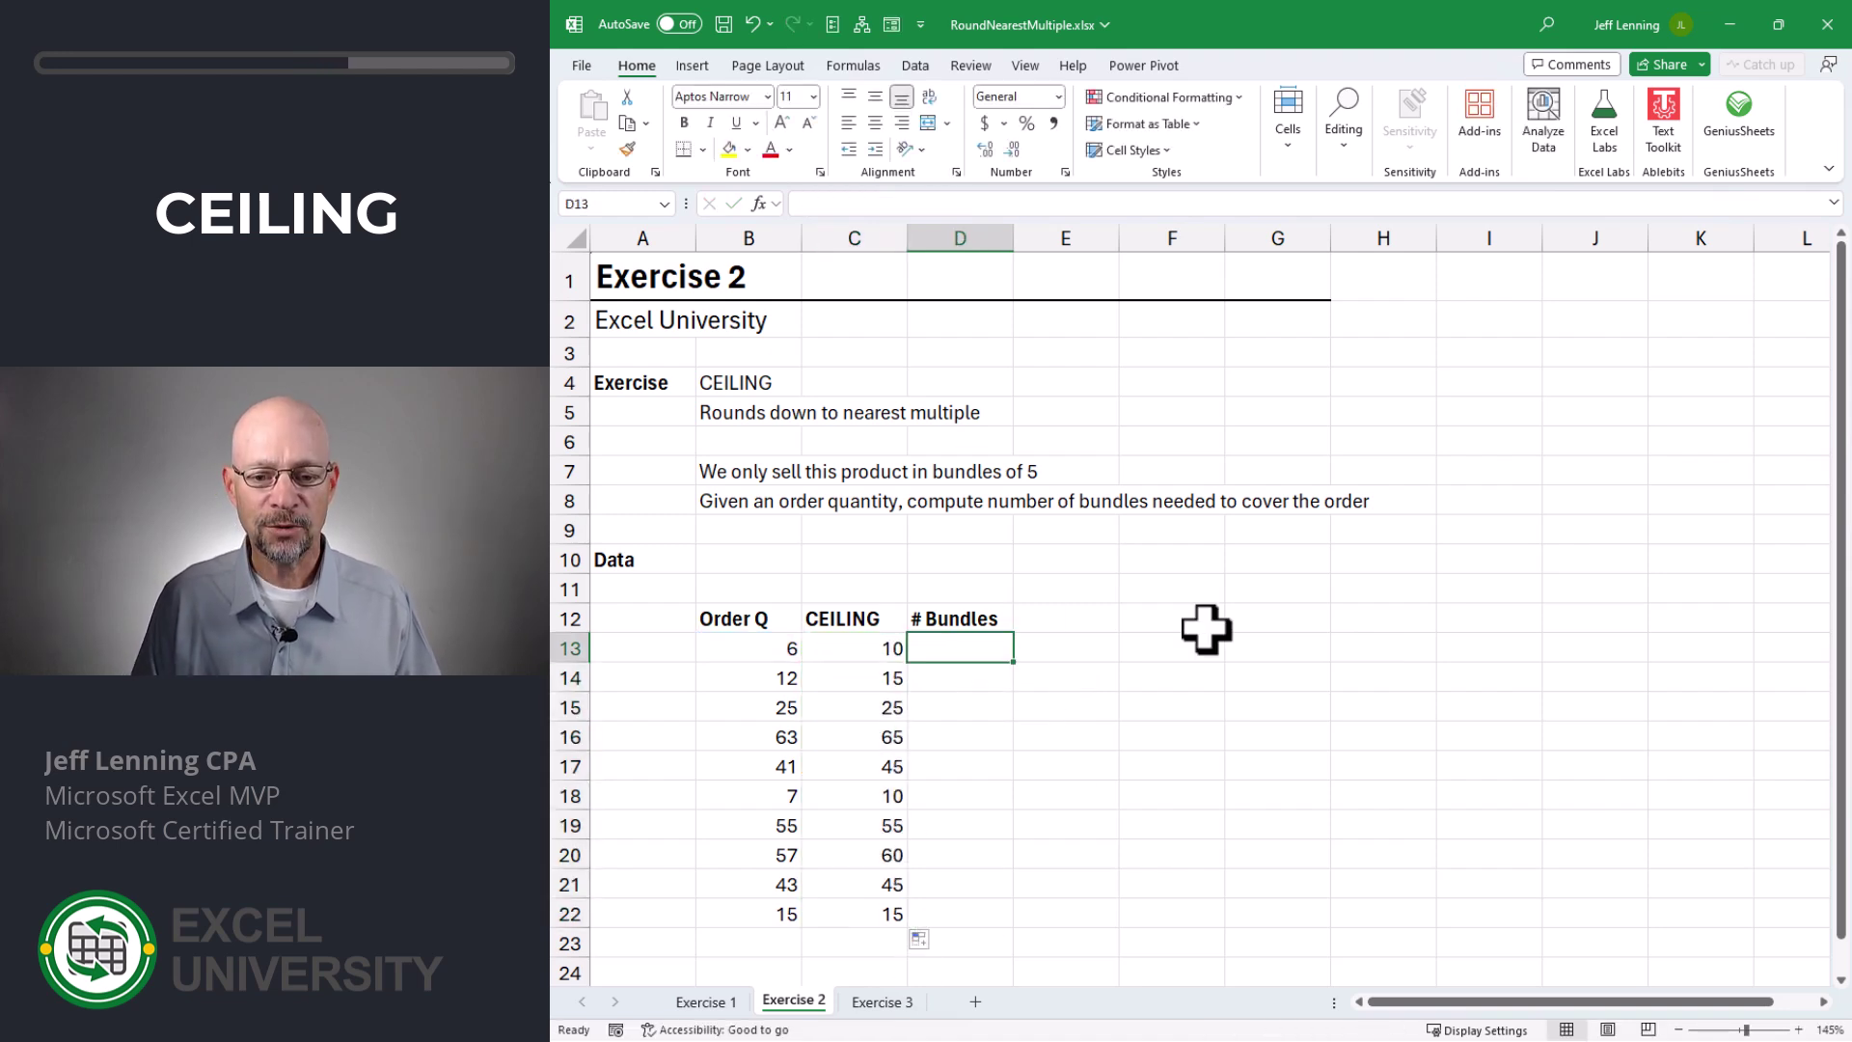
pyautogui.write('=')
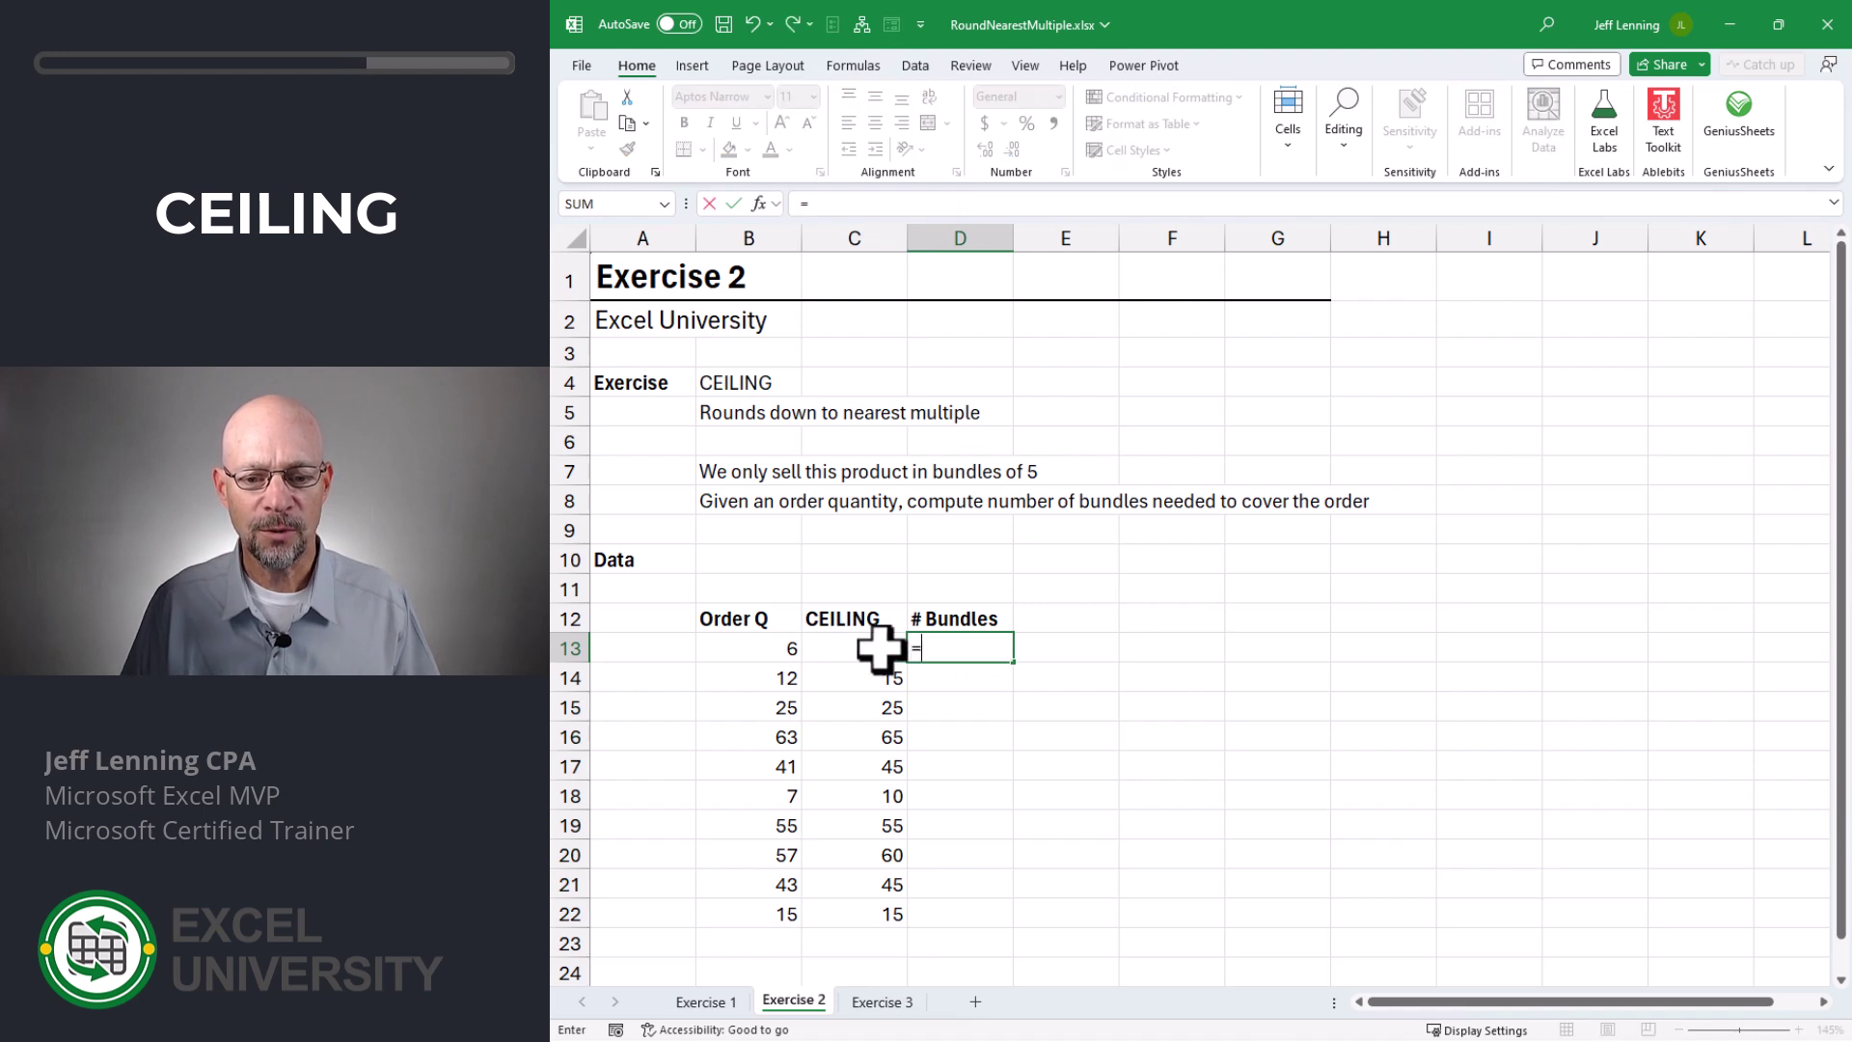
pyautogui.click(879, 649)
pyautogui.write('/5')
pyautogui.press('Return')
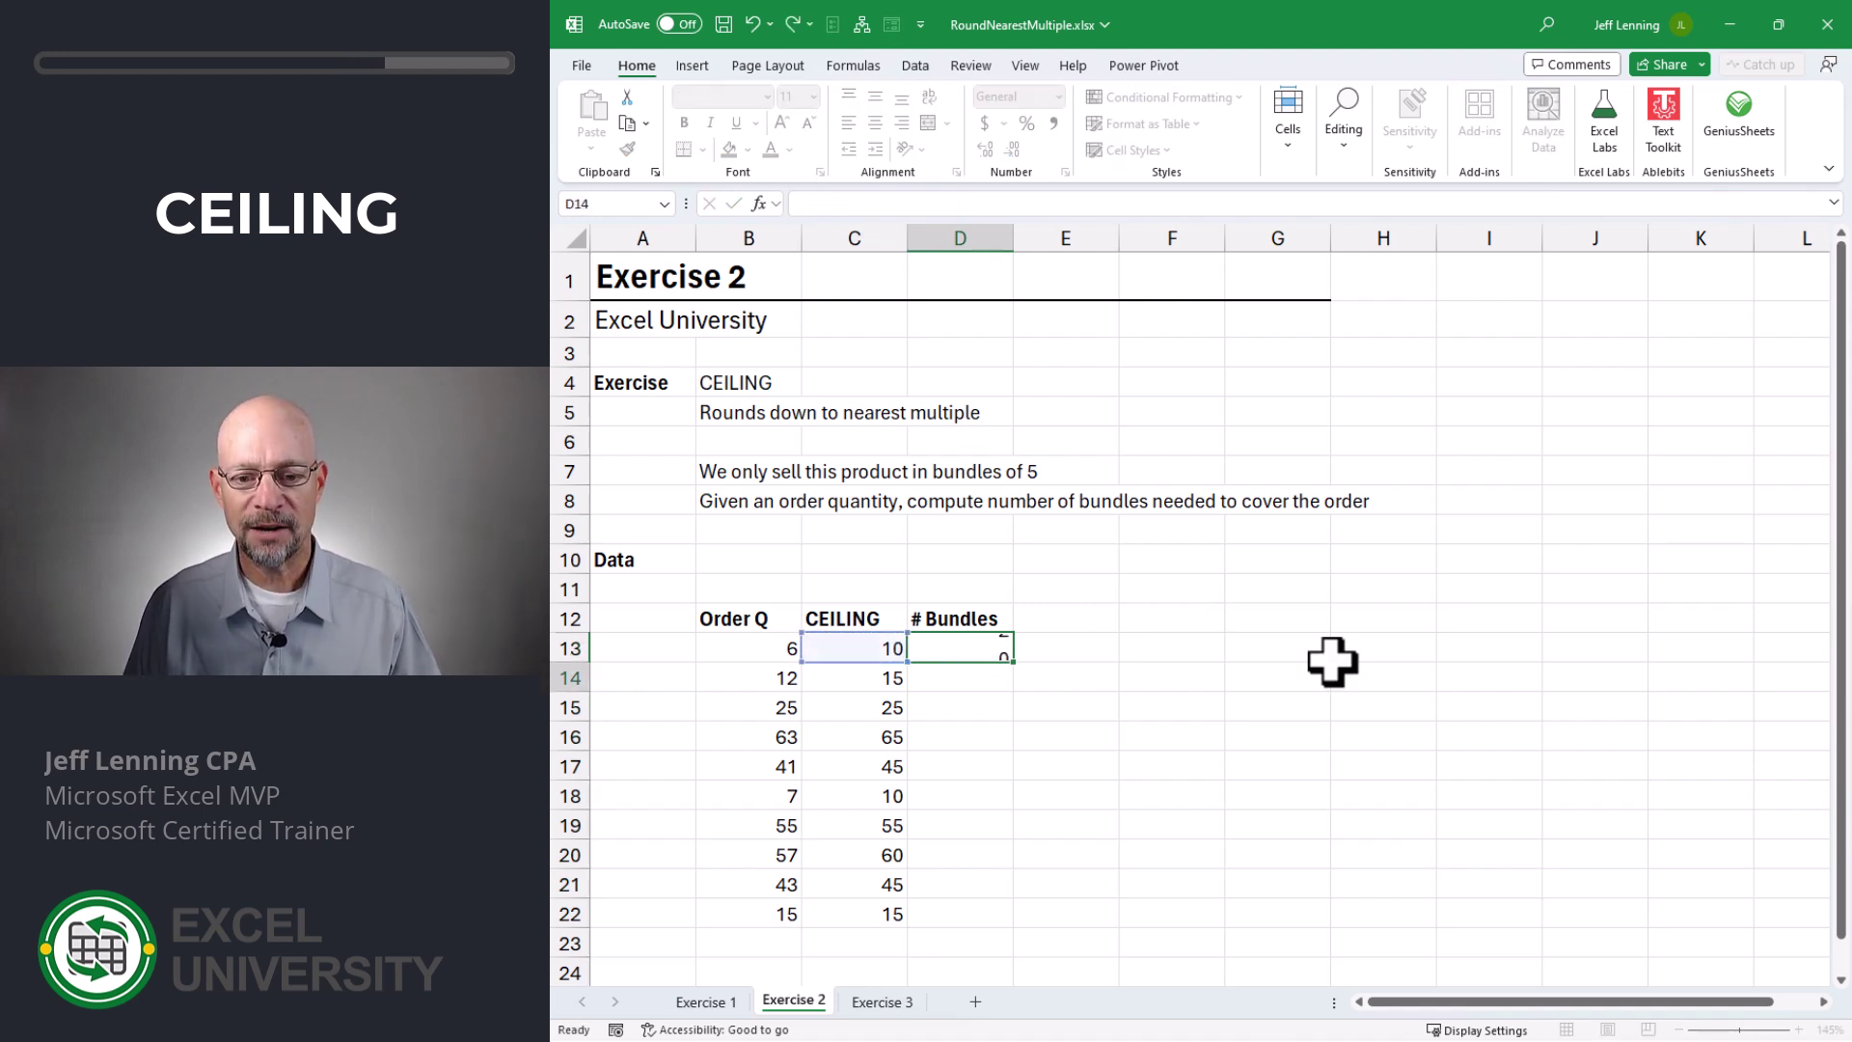
pyautogui.click(955, 648)
pyautogui.moveTo(1013, 661); pyautogui.dragTo(1013, 918)
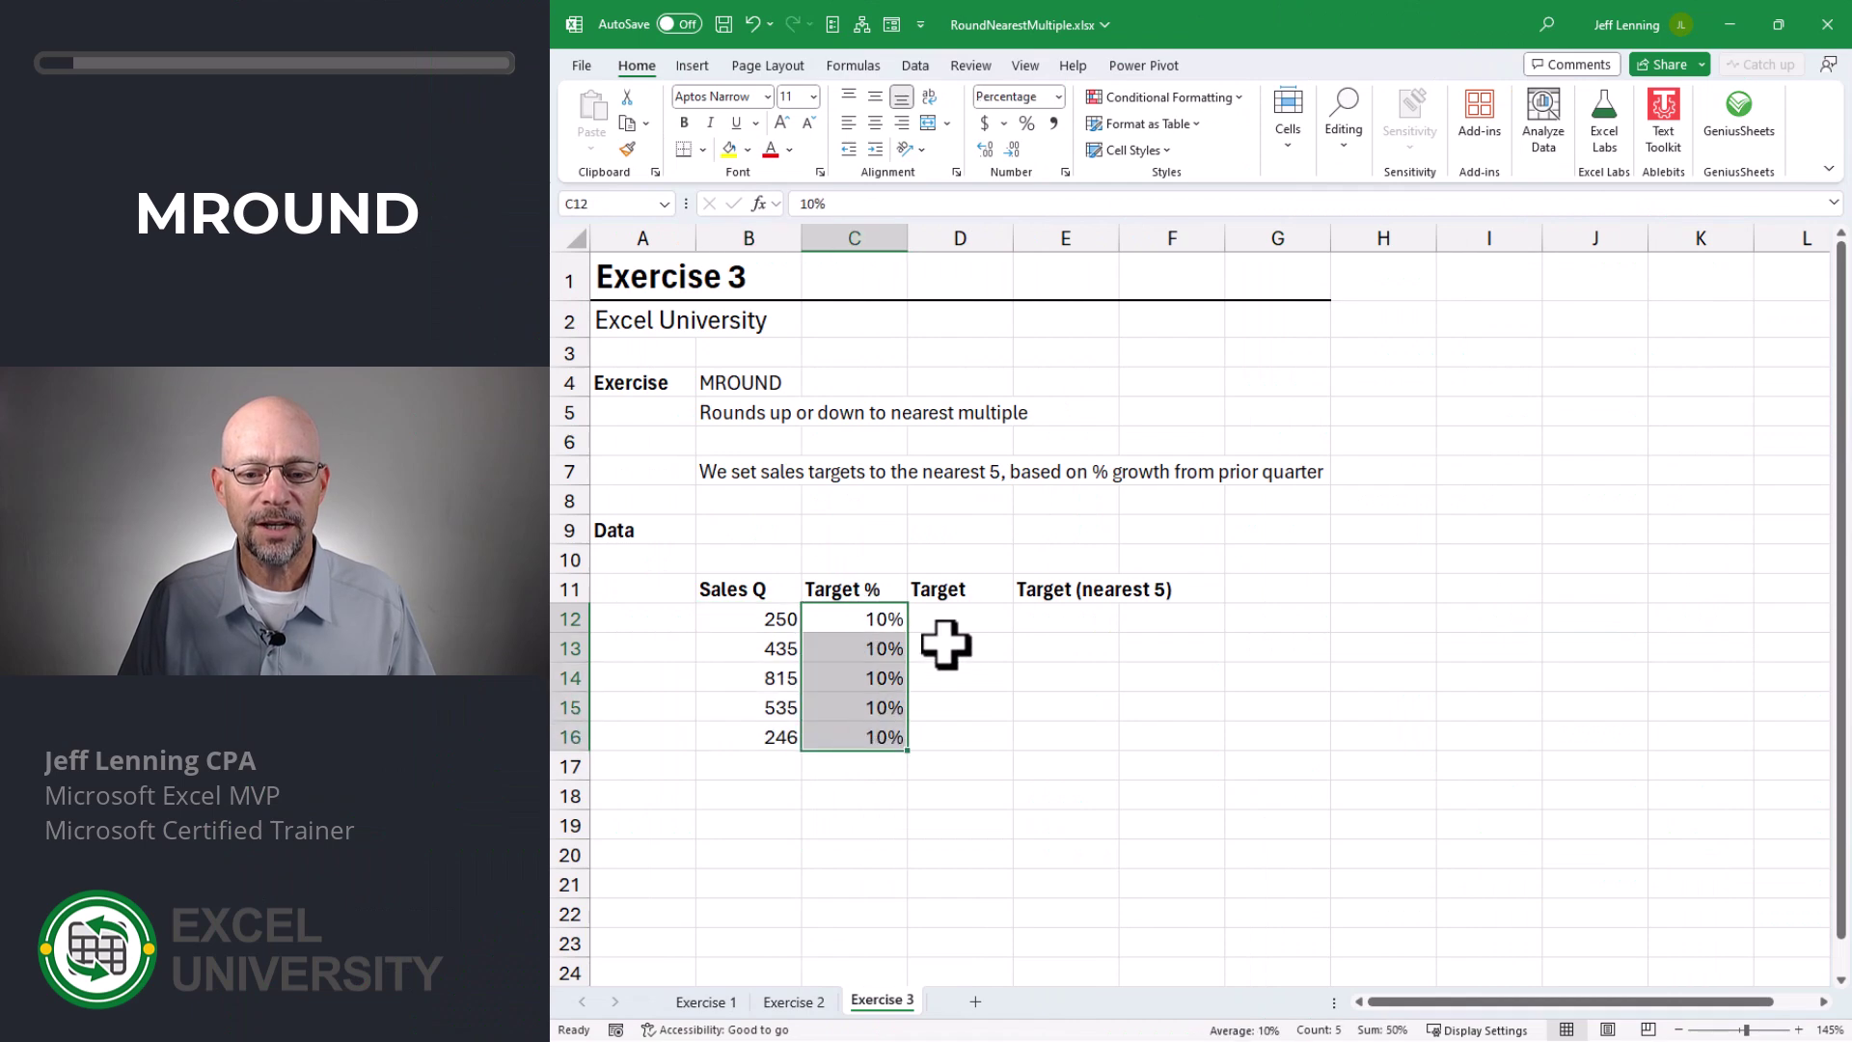
# - Enter =B12*(1+C12) in D12 and fill it down to D16, giving 275 through 270.6
pyautogui.moveTo(947, 621); pyautogui.dragTo(947, 736)
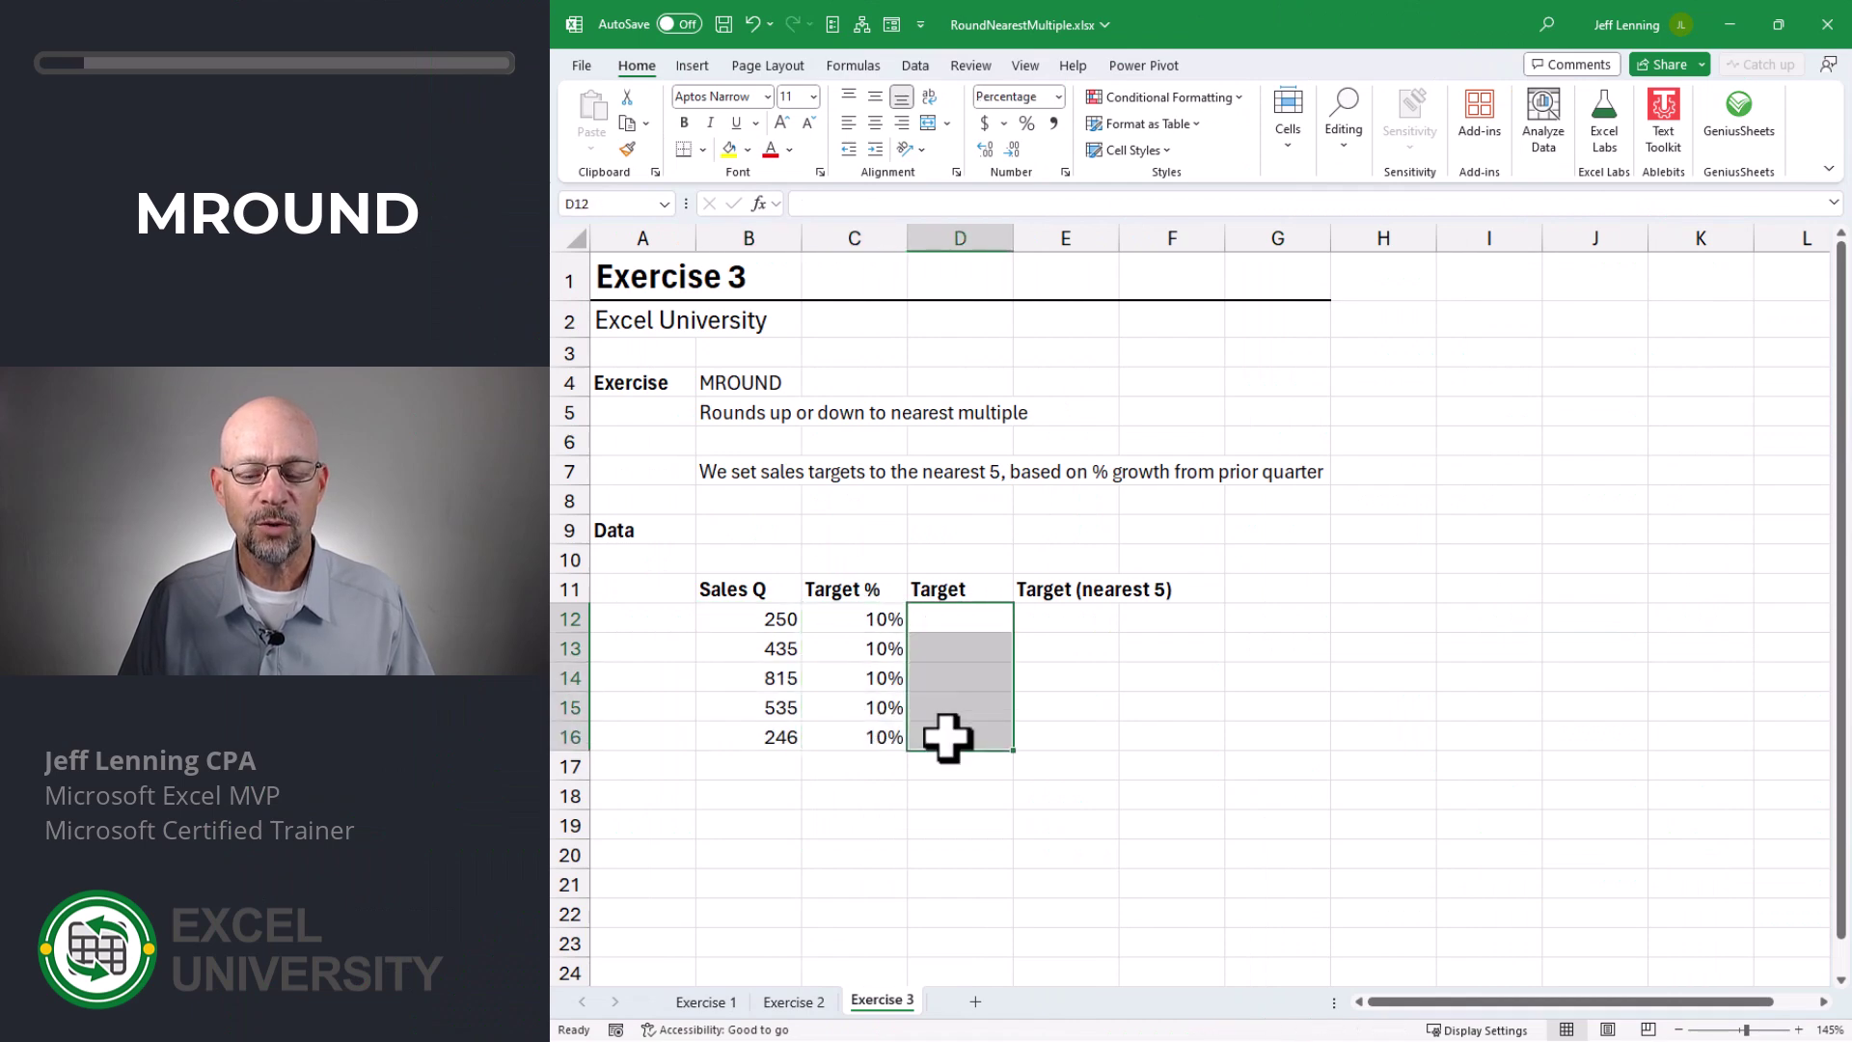
pyautogui.click(955, 618)
pyautogui.write('=')
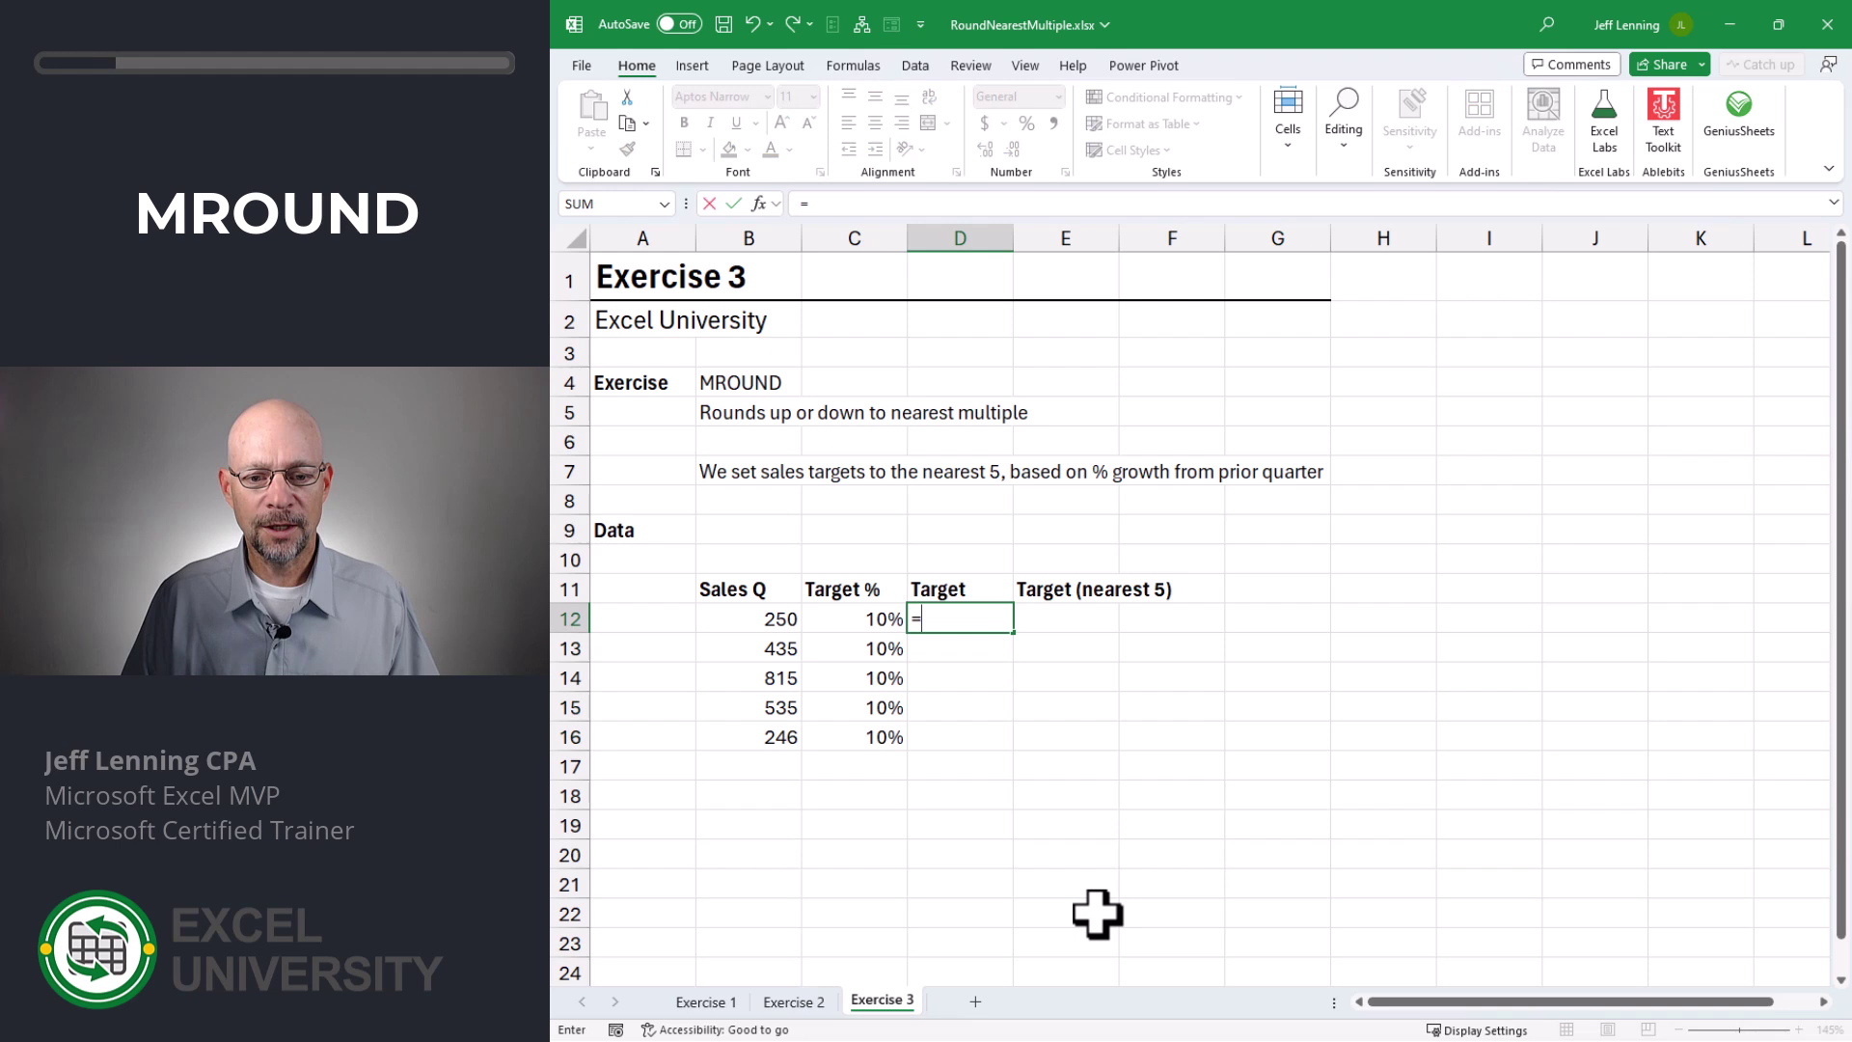
pyautogui.press('Left')
pyautogui.press('Left')
pyautogui.write('*')
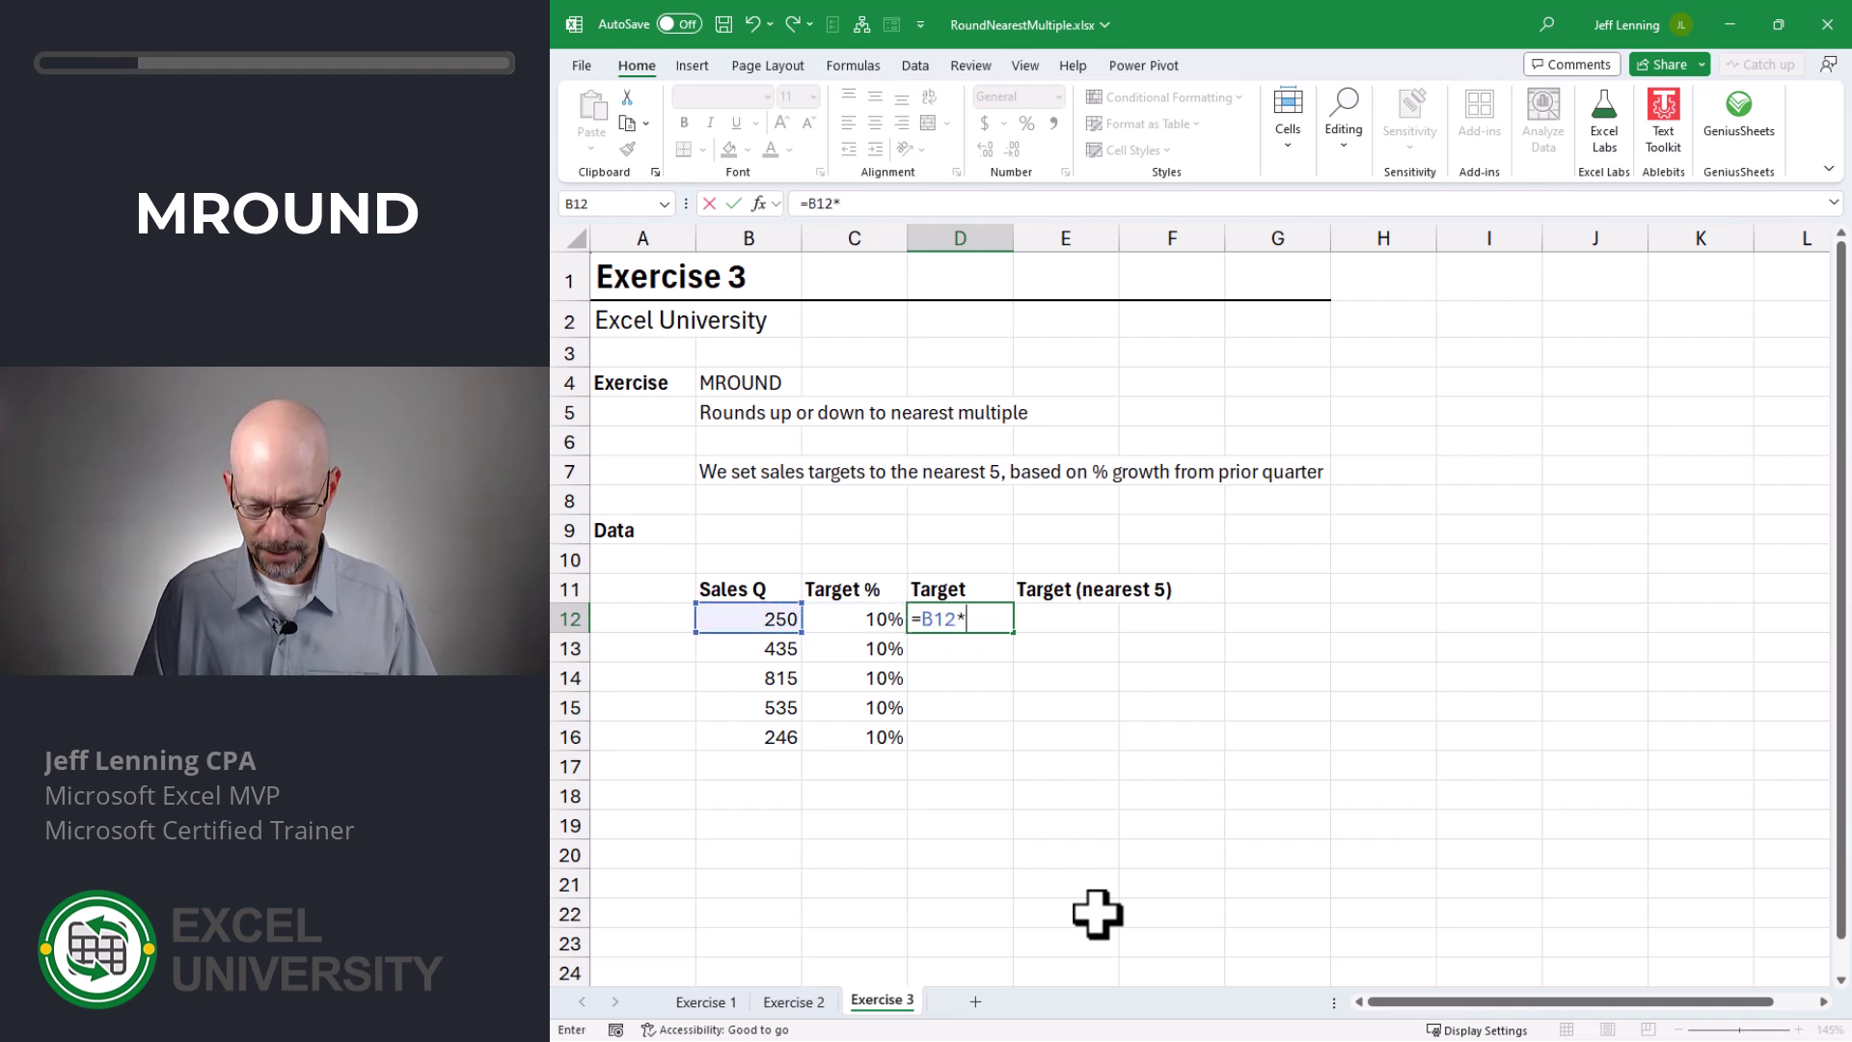
pyautogui.write('(1+')
pyautogui.press('Left')
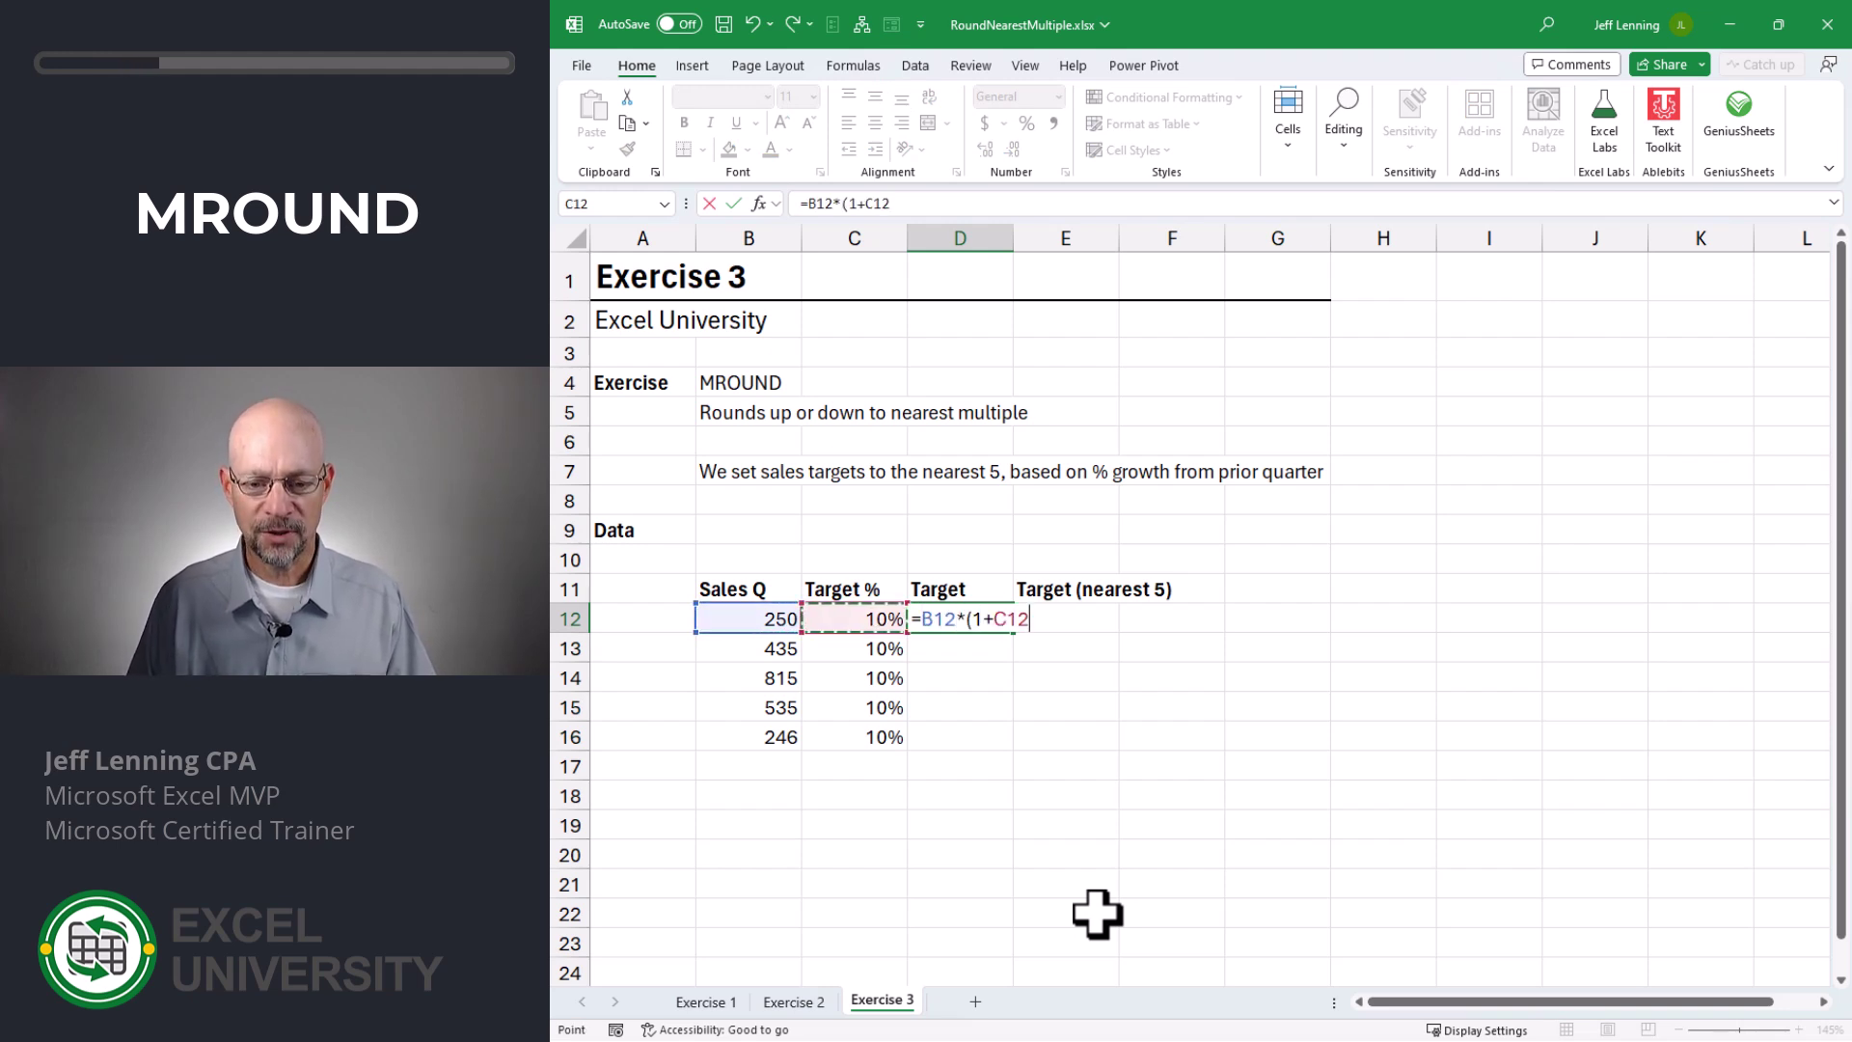
pyautogui.write(')')
pyautogui.press('Return')
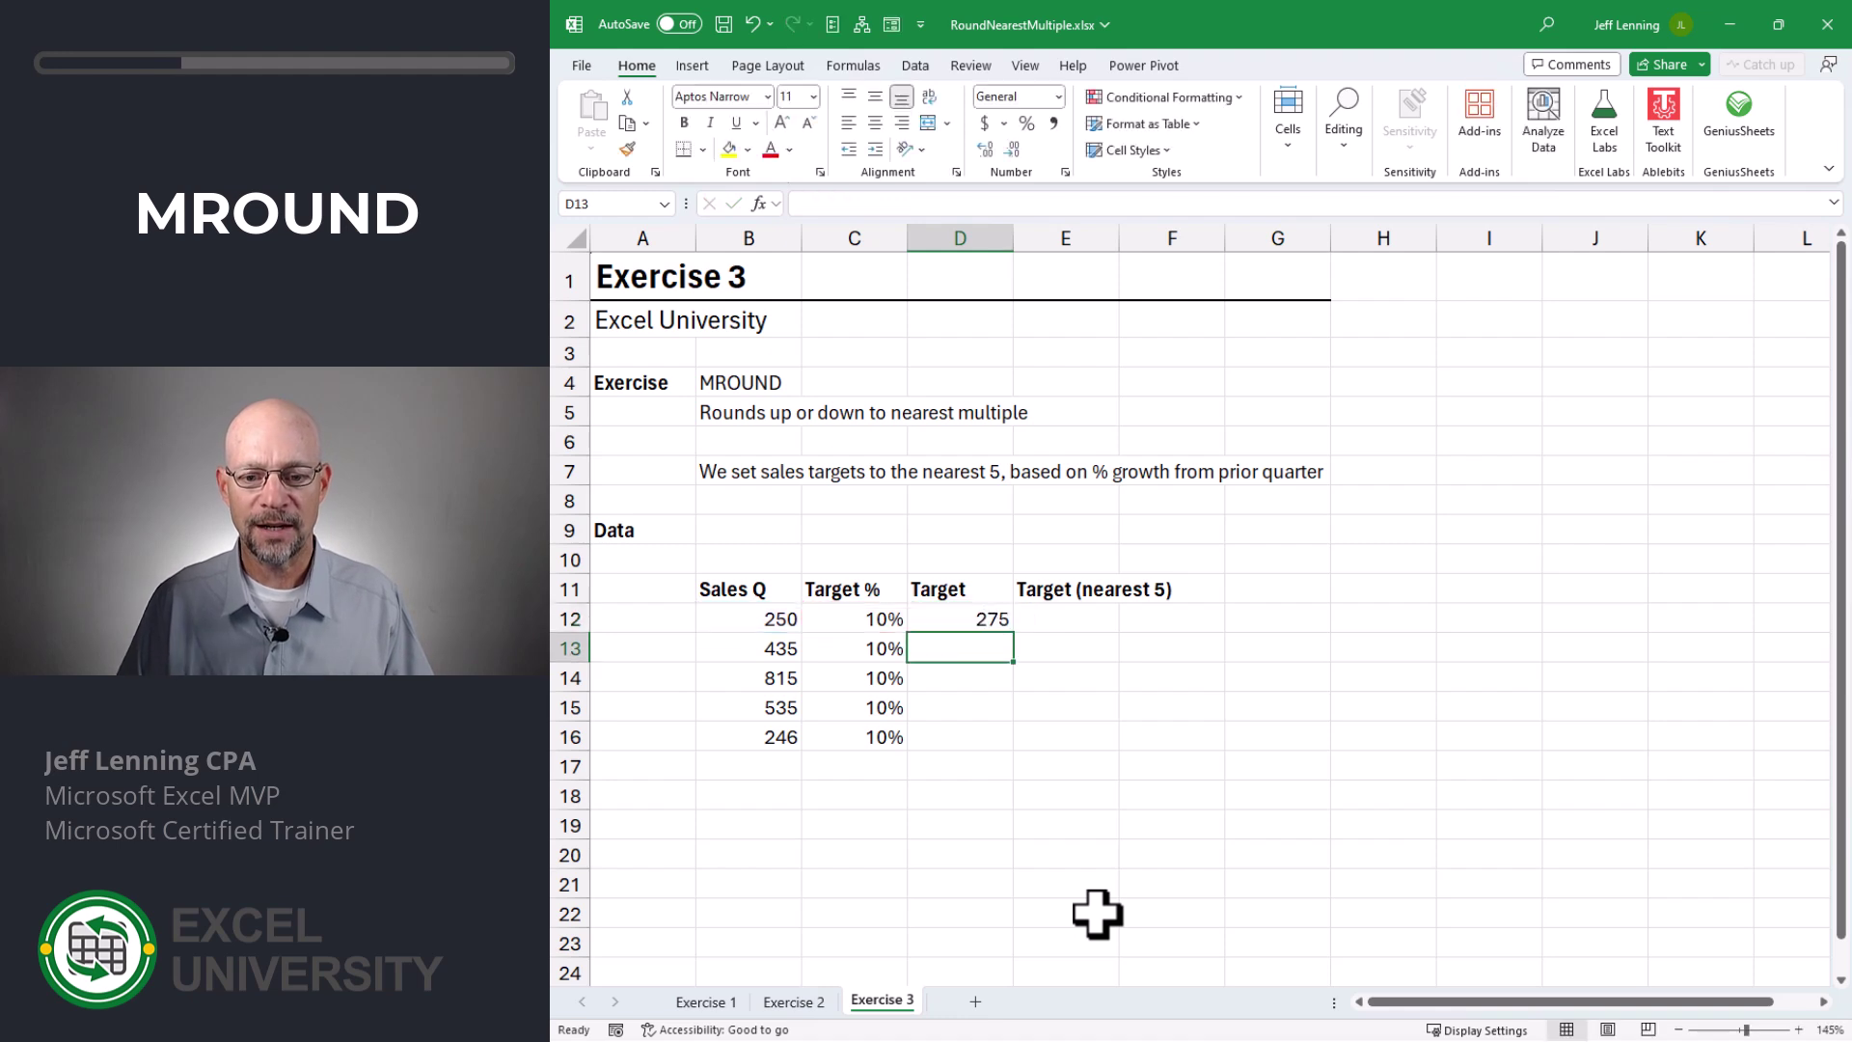
pyautogui.press('Up')
pyautogui.moveTo(1014, 632); pyautogui.dragTo(1013, 761)
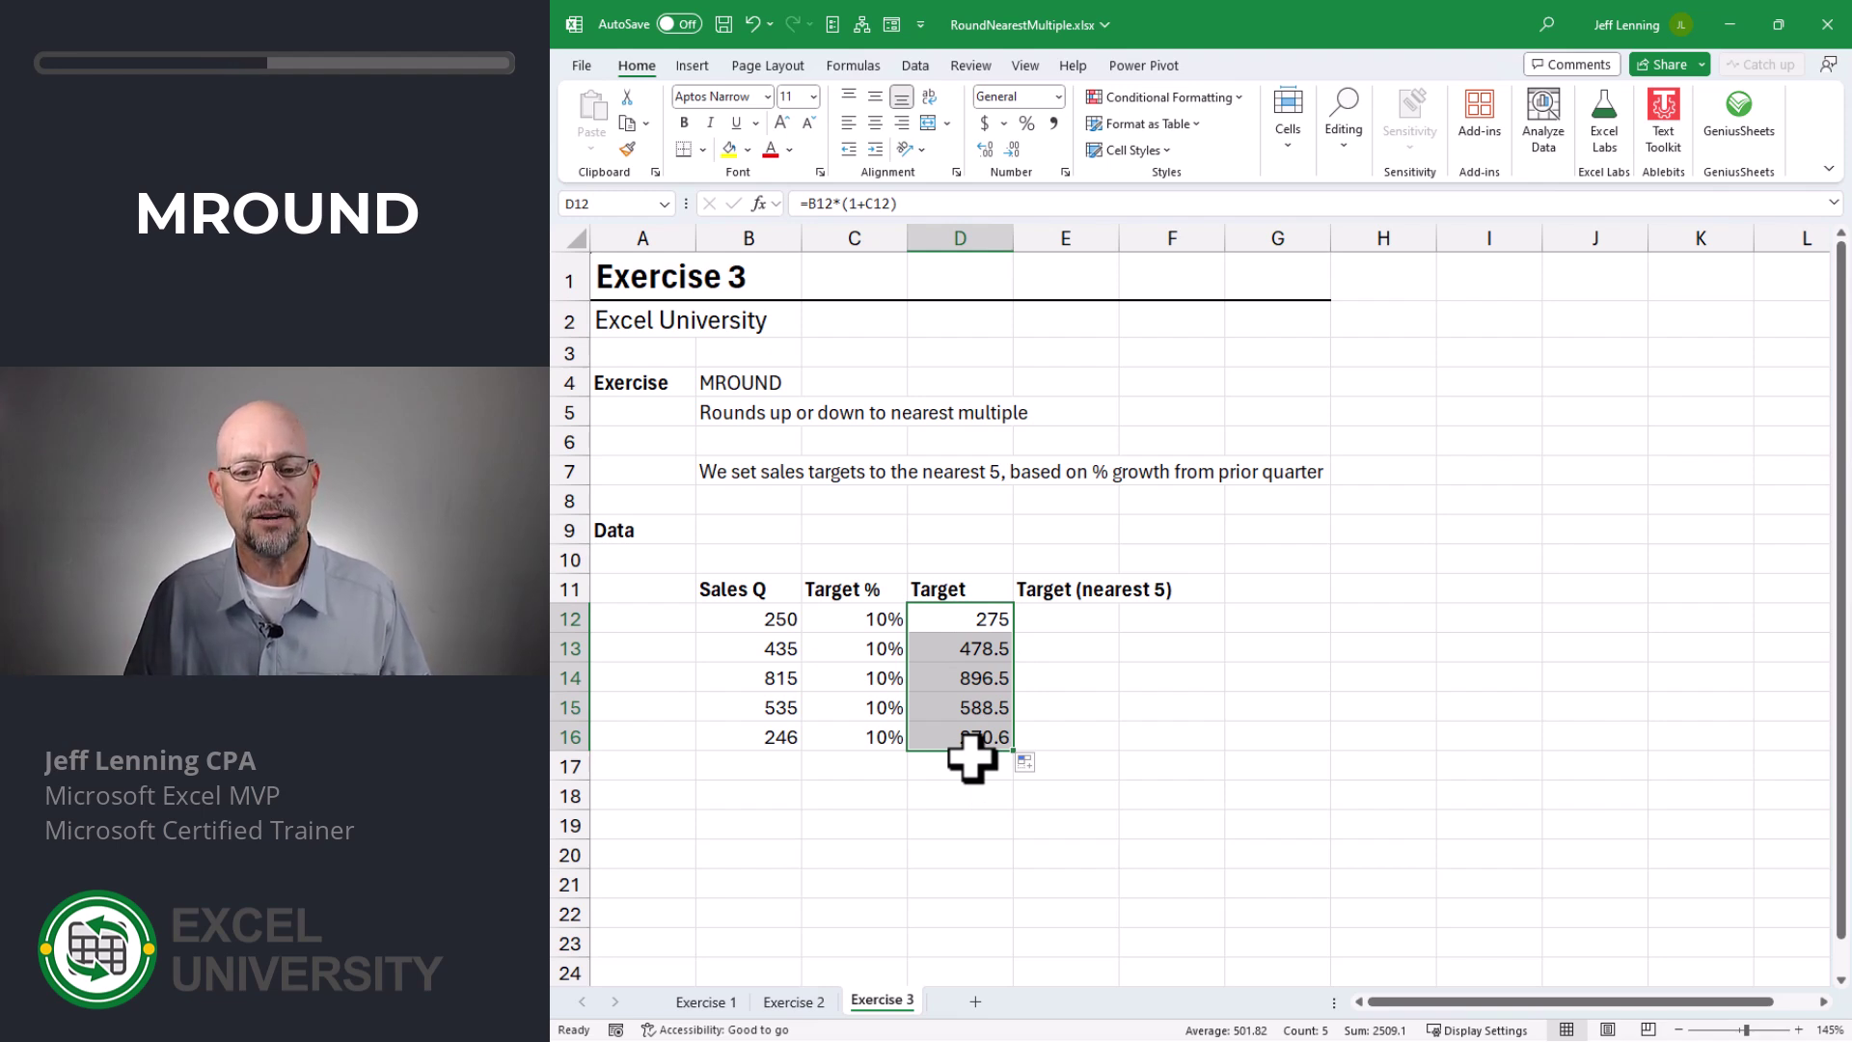
pyautogui.press('Right')
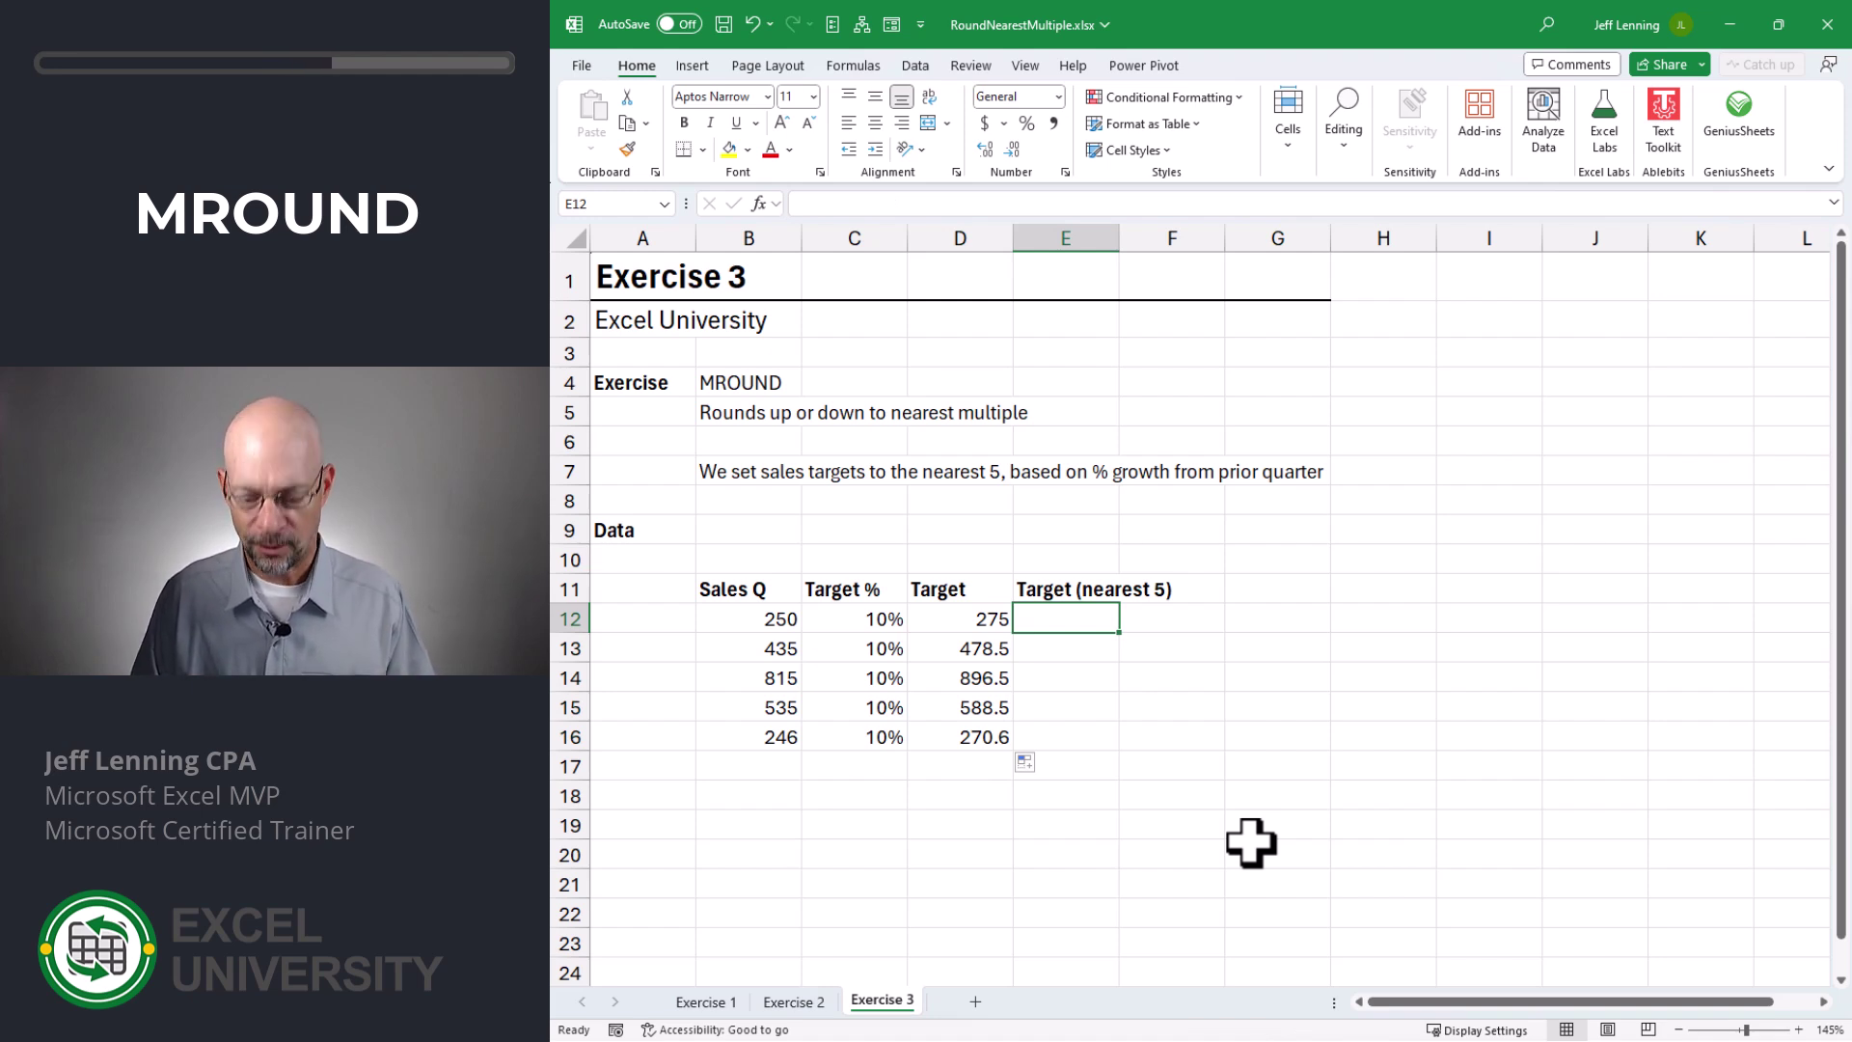
# - Enter =MROUND(D12,5) in E12 and fill down to E16, giving 275, 480, 895, 590, 270
pyautogui.write('=mro')
pyautogui.press('Tab')
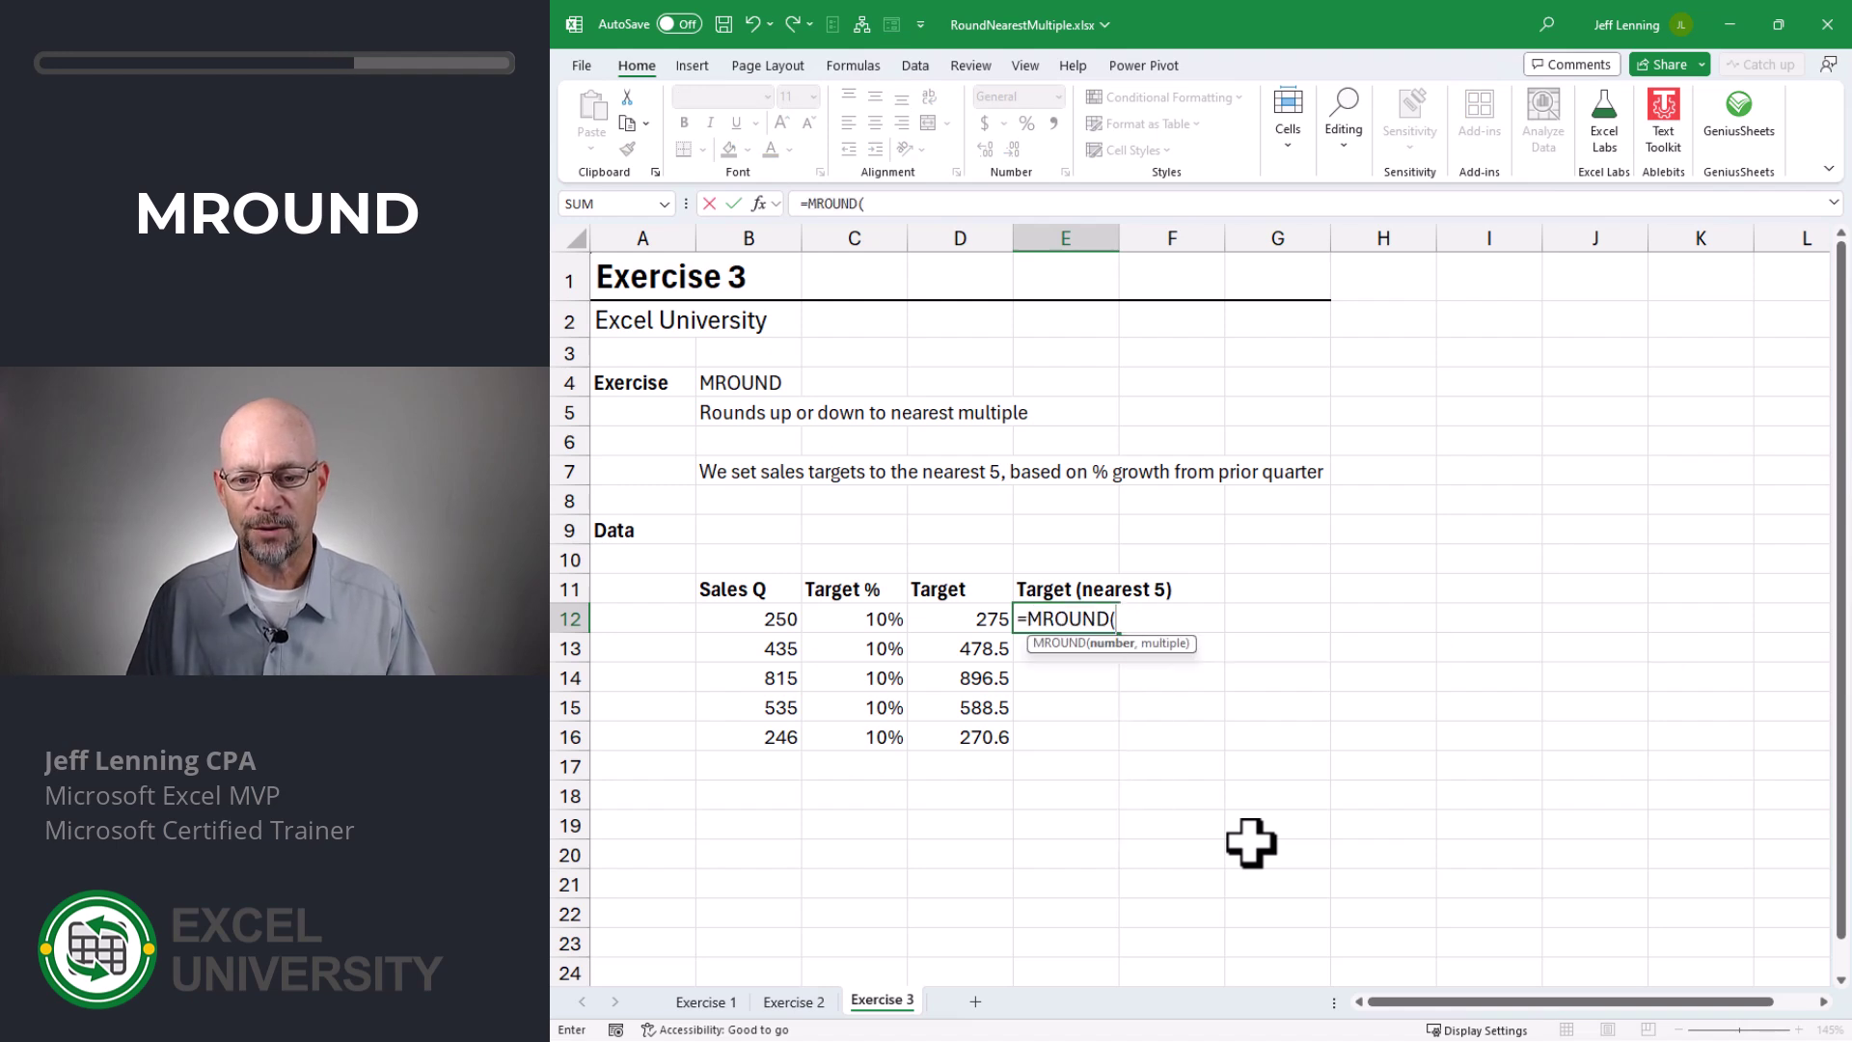
pyautogui.click(976, 620)
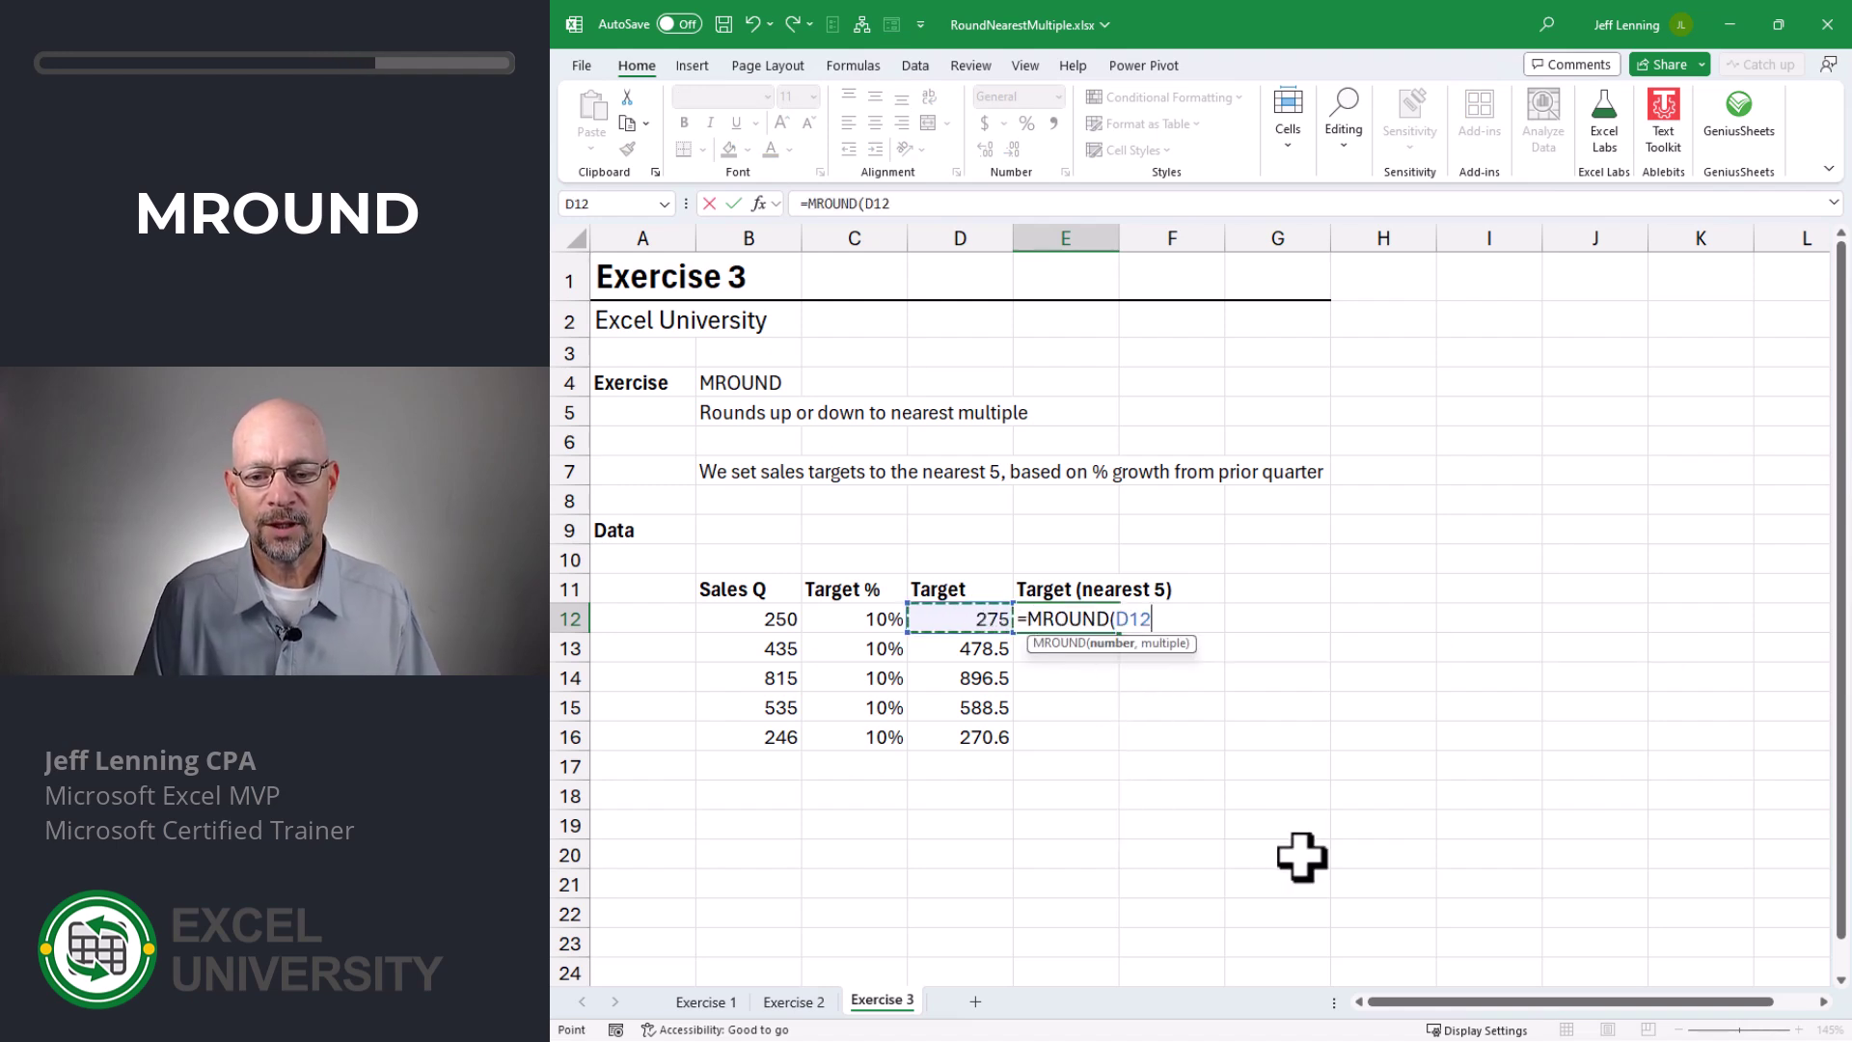
pyautogui.write(',5')
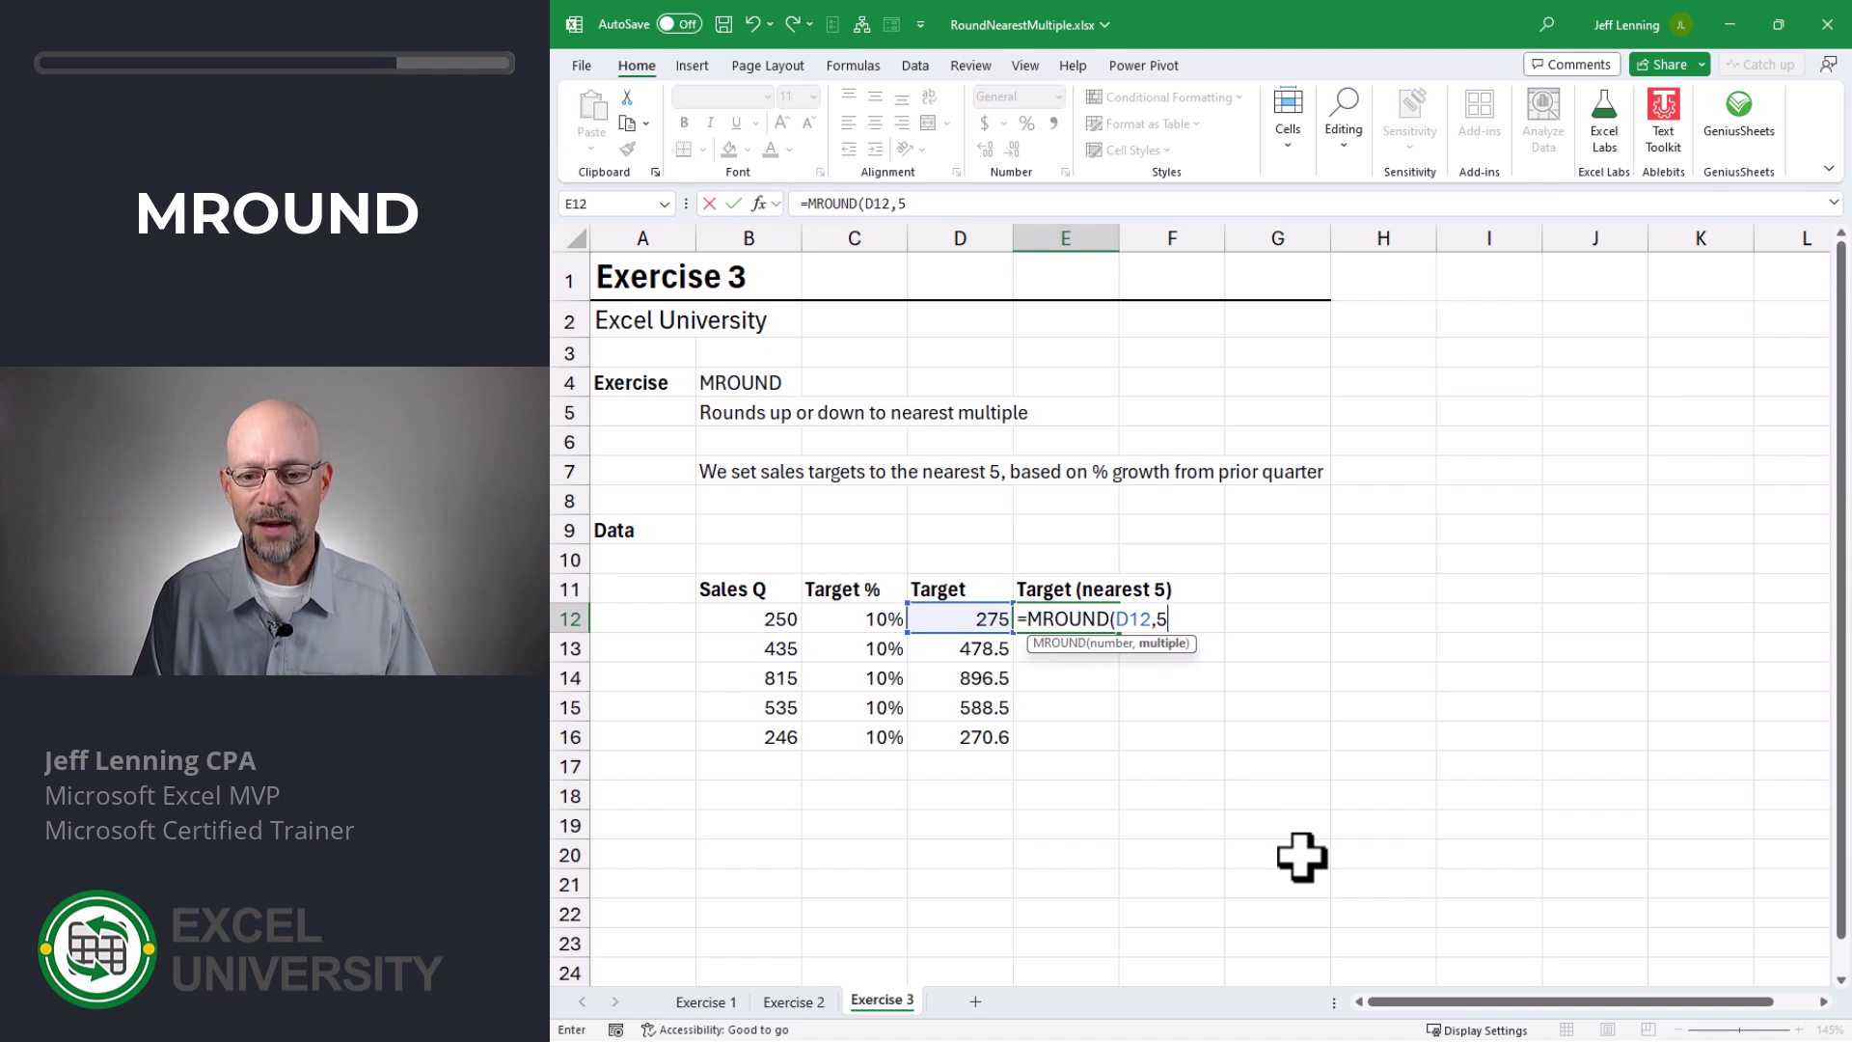
pyautogui.write(')')
pyautogui.press('Return')
pyautogui.click(1115, 629)
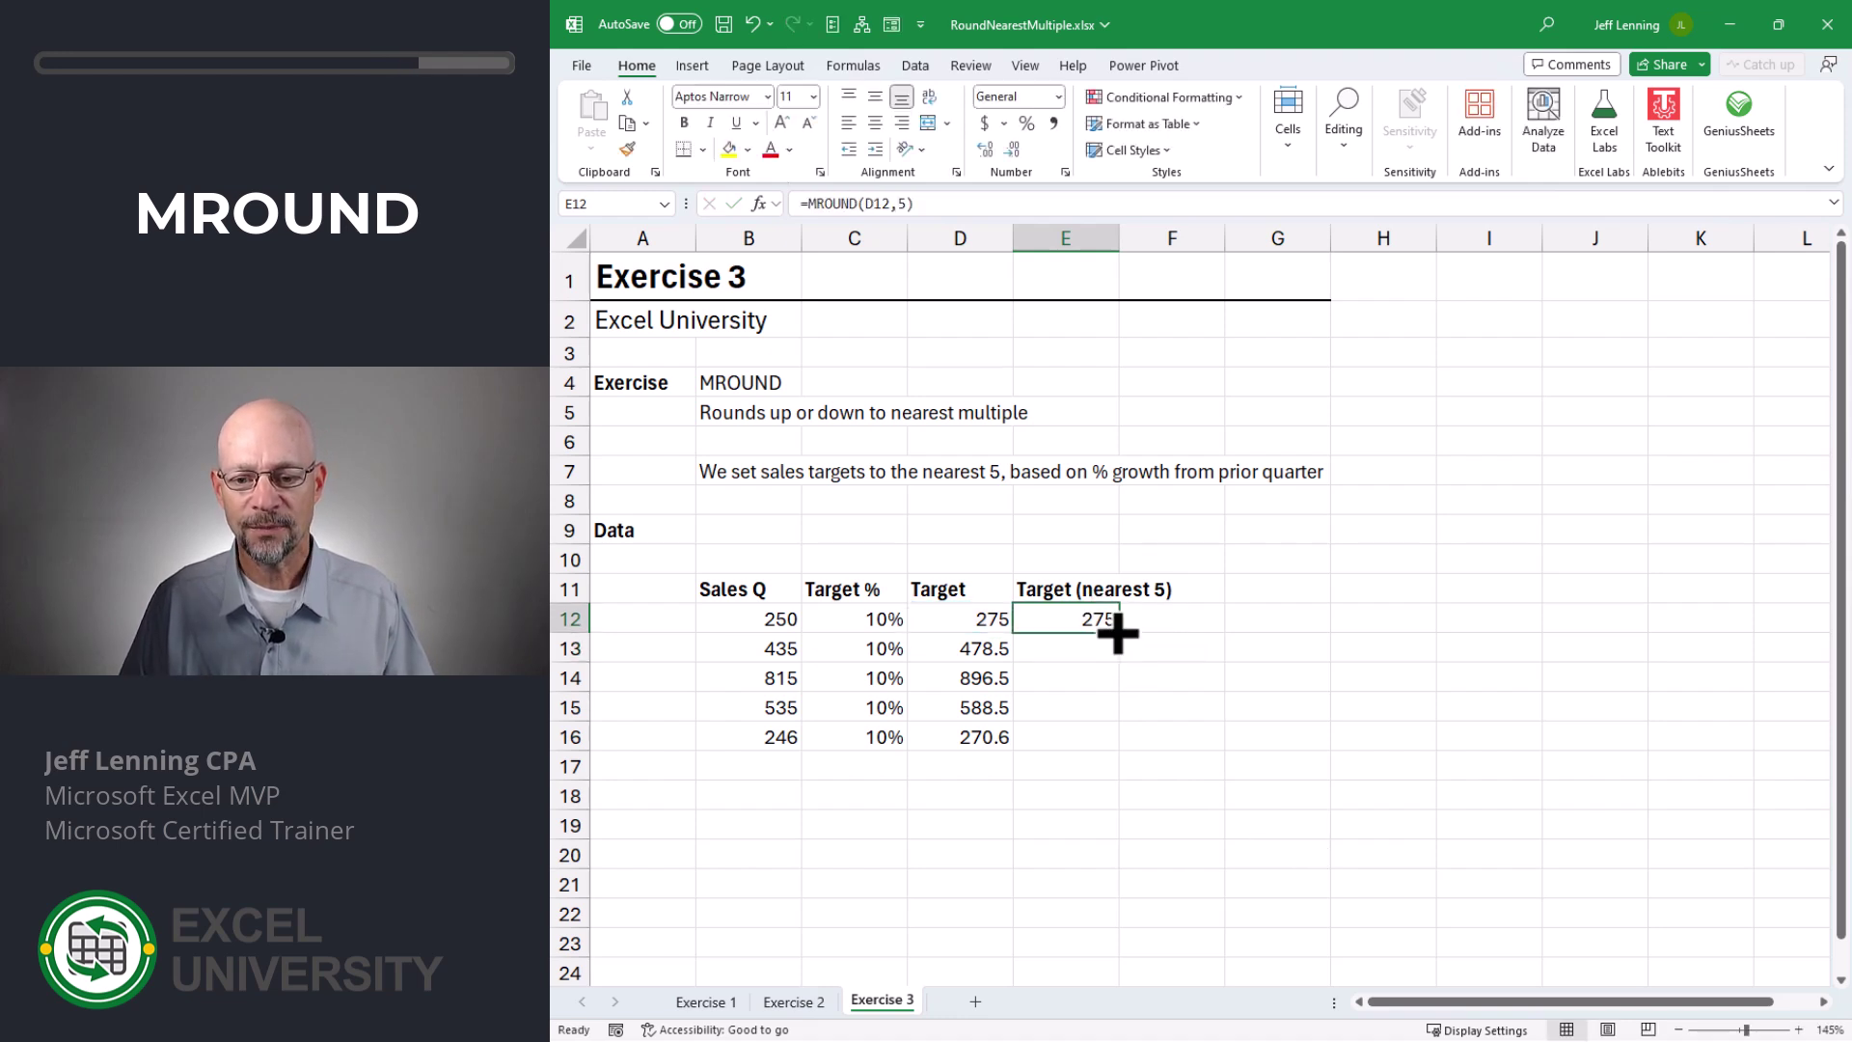
pyautogui.moveTo(1117, 633); pyautogui.dragTo(1125, 751)
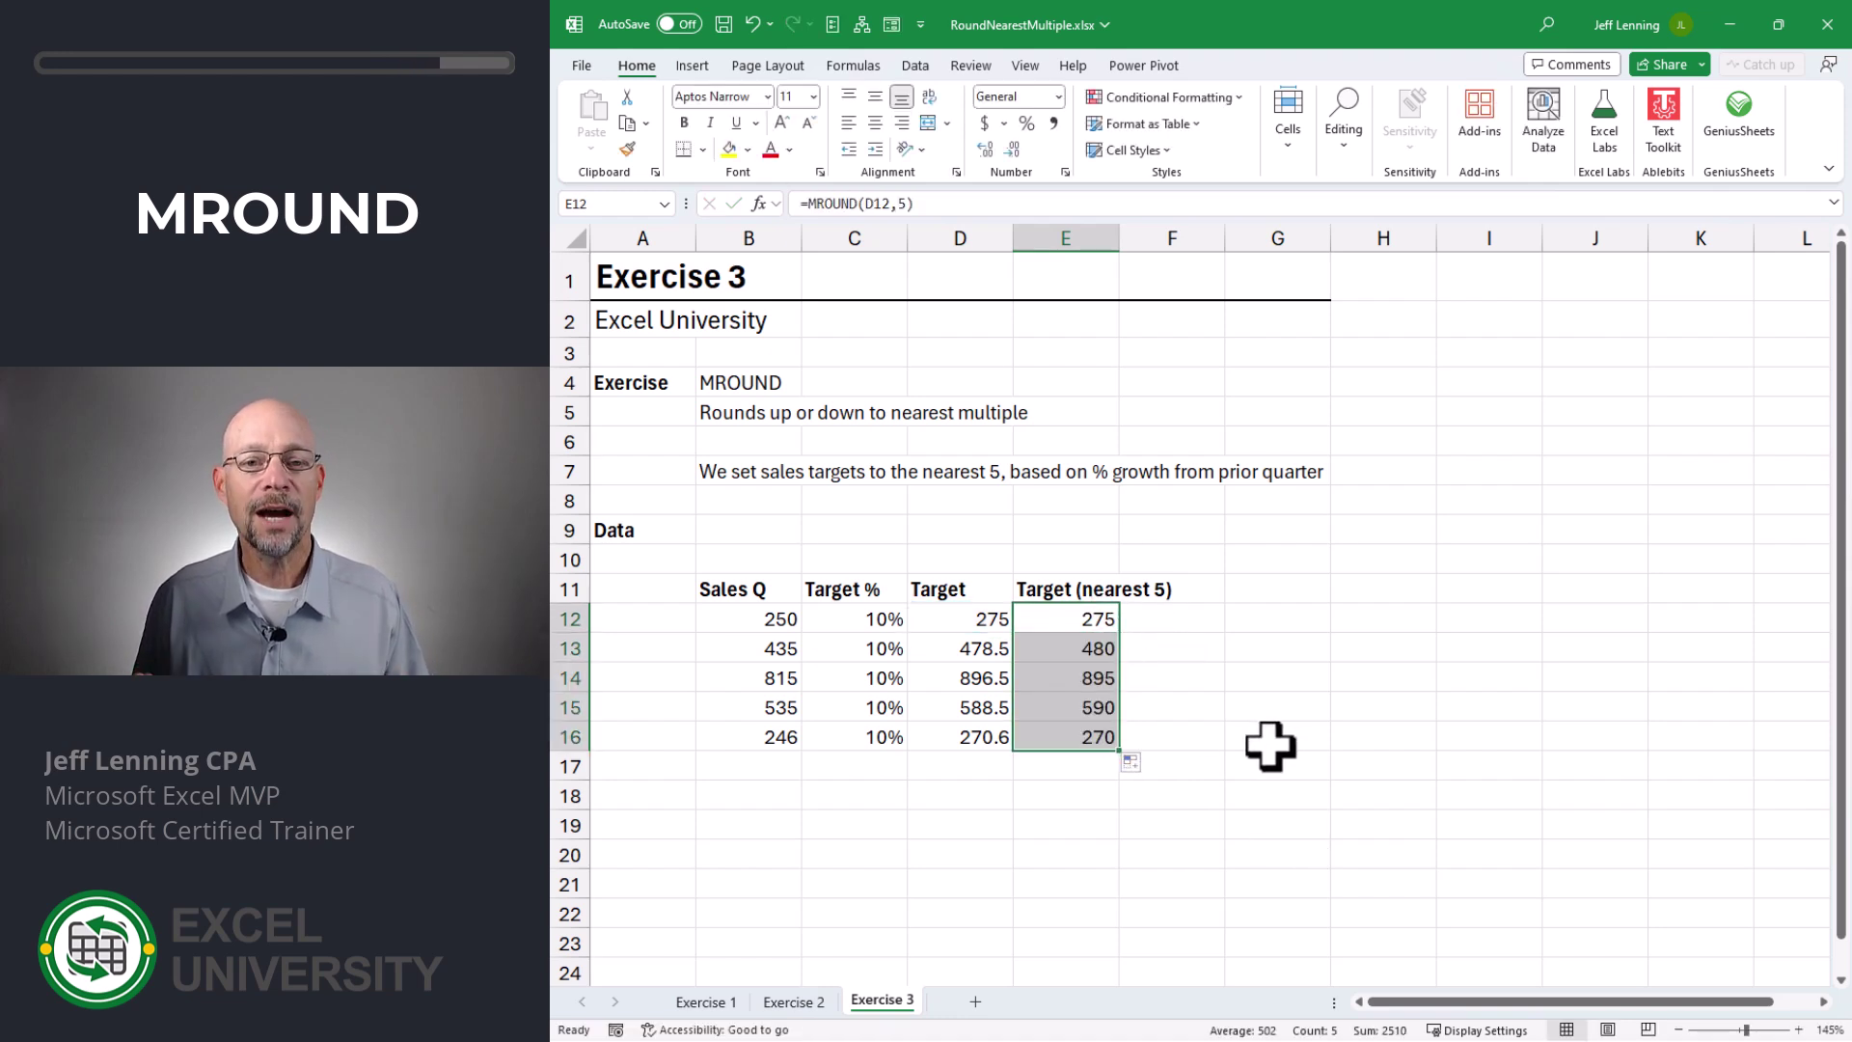